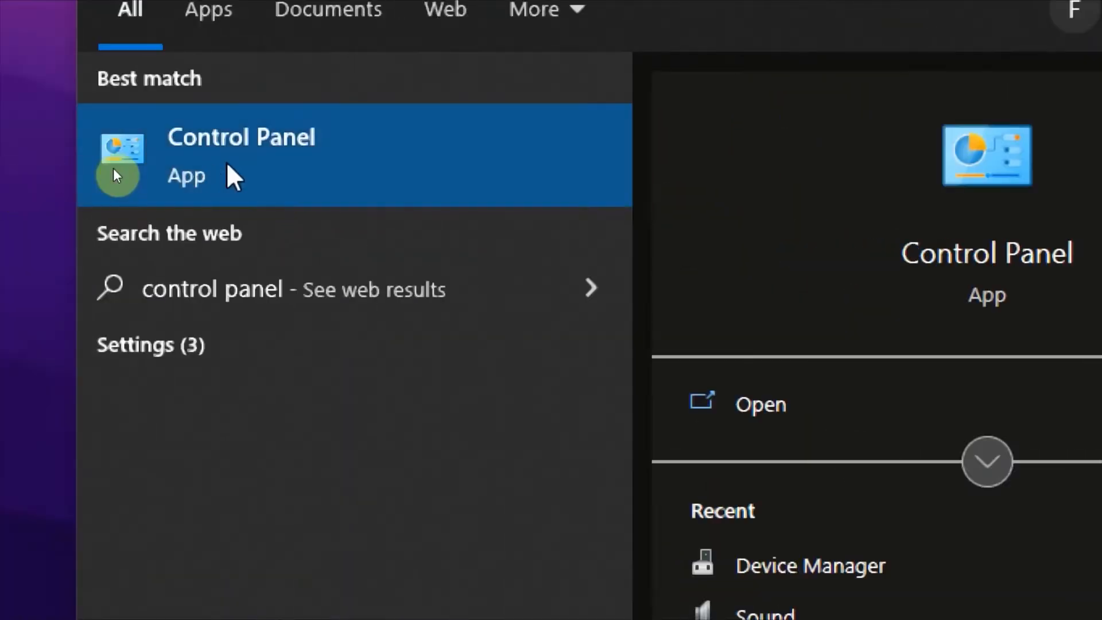
Open Control Panel, show its items as Large icons, and open the Sound settings.
left_click(223, 161)
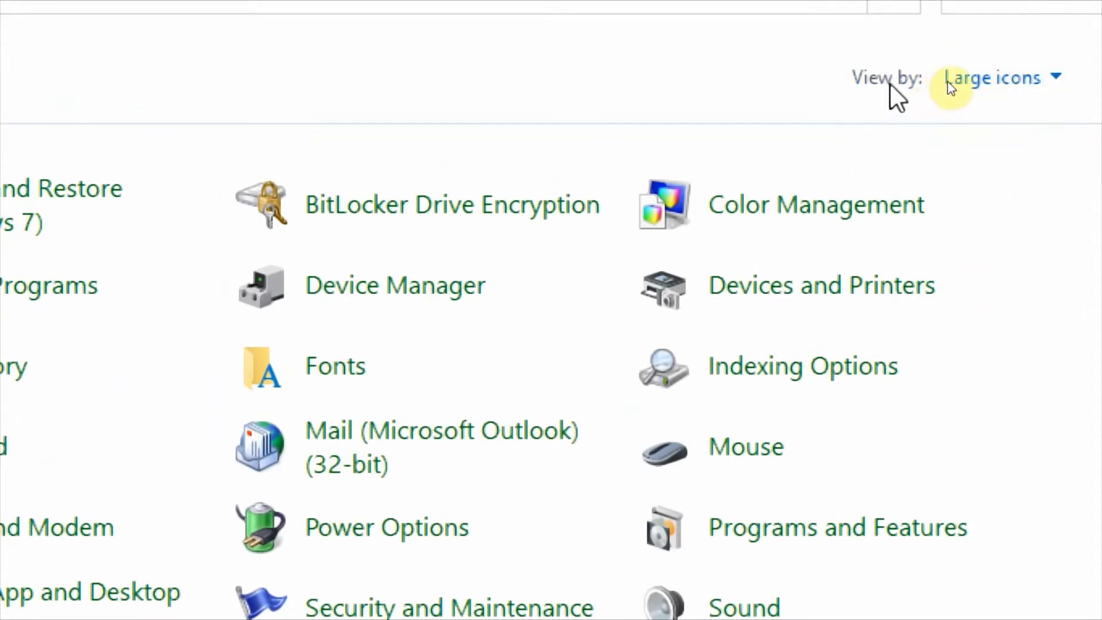
left_click(1041, 81)
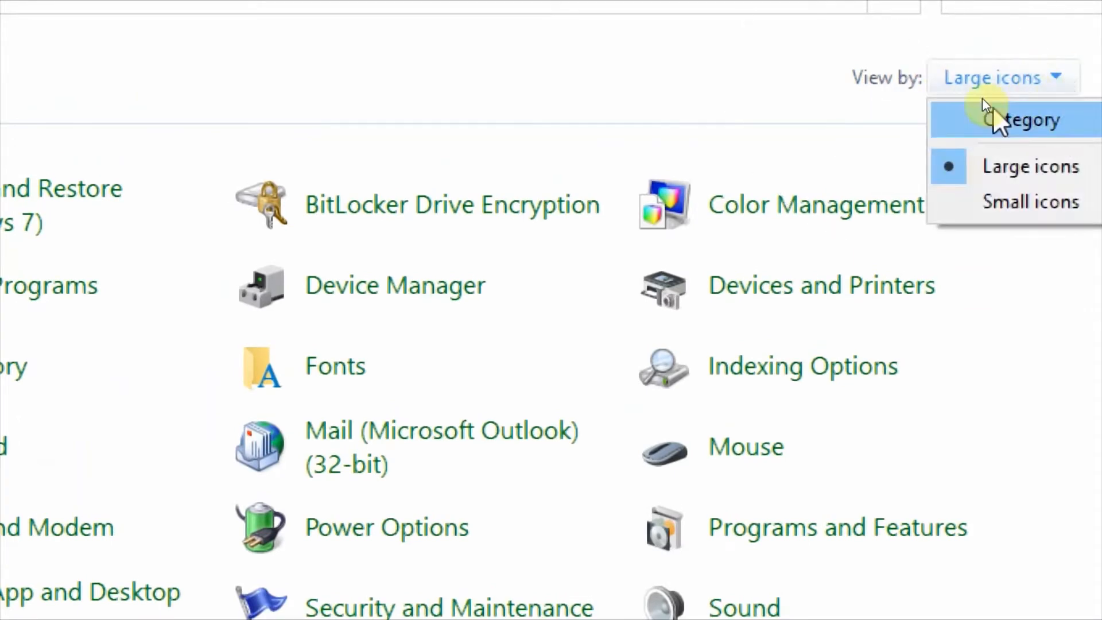
left_click(977, 165)
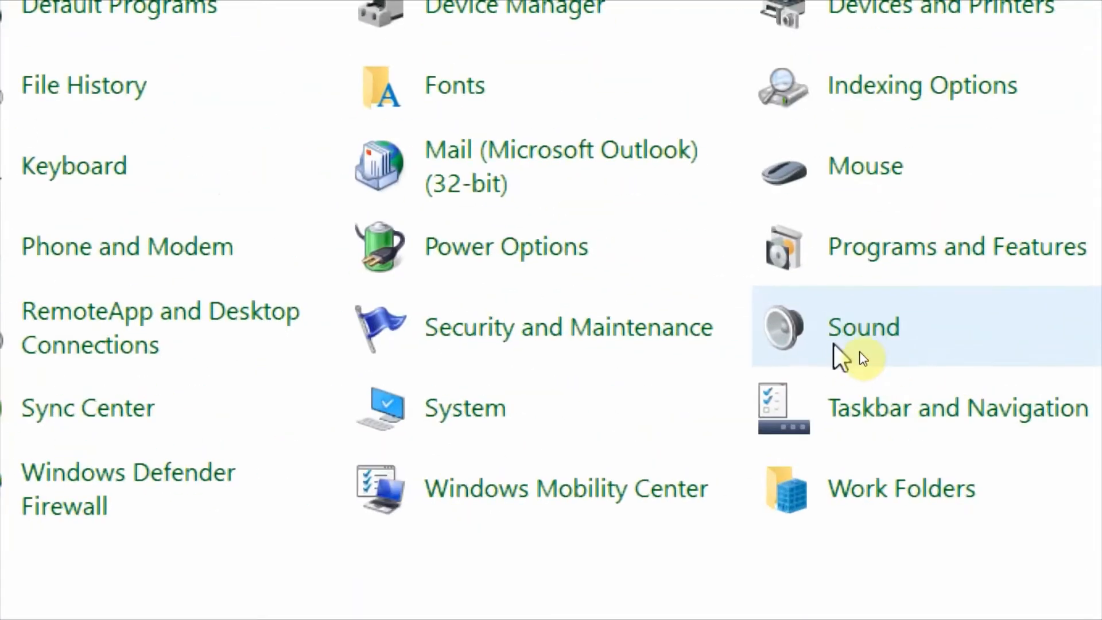
left_click(864, 337)
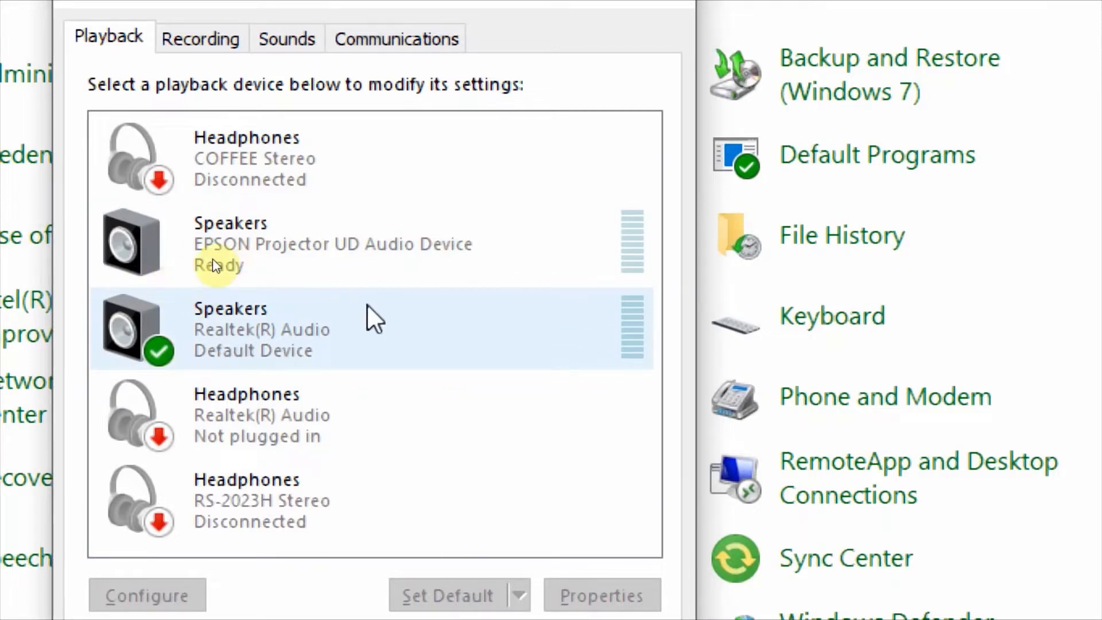
Disable all enhancements in the properties of the Realtek(R) Audio speakers and apply the change.
left_click(277, 330)
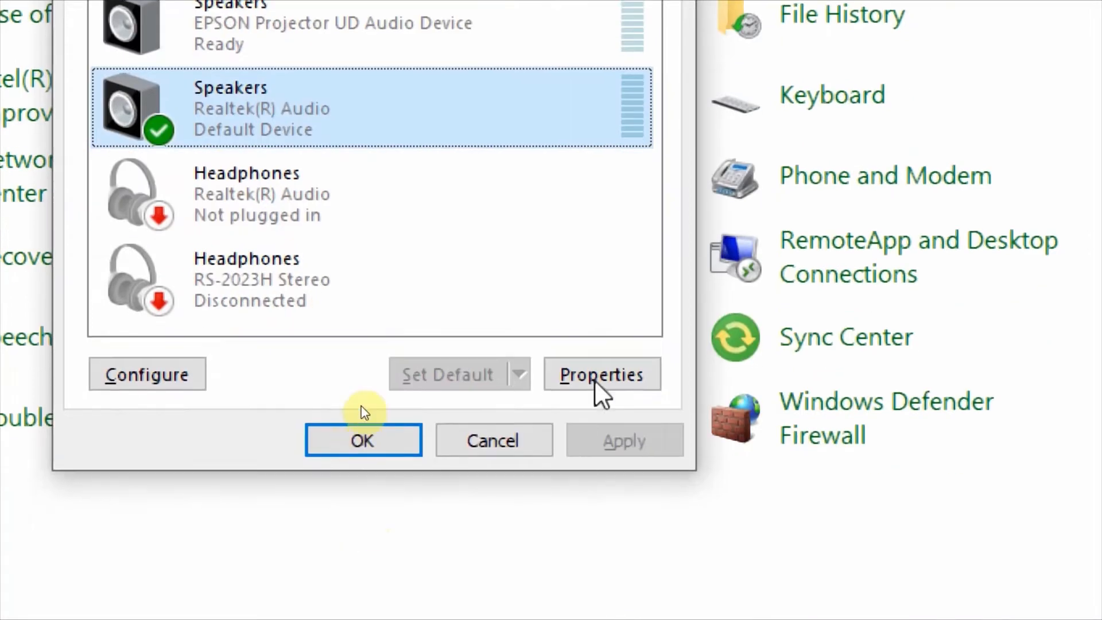
right_click(386, 114)
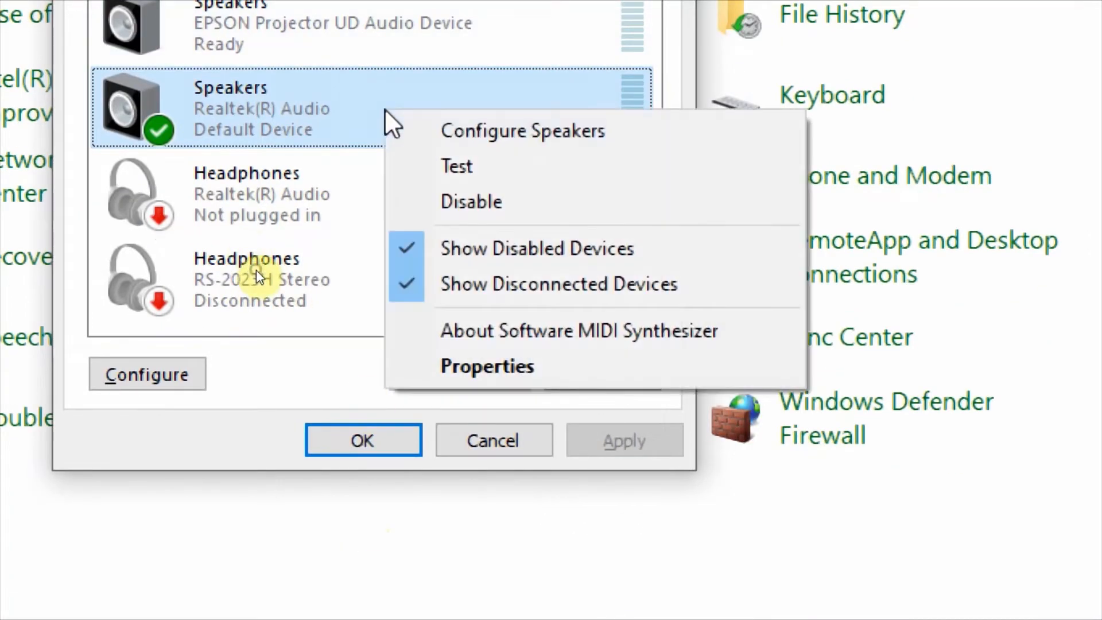
left_click(548, 371)
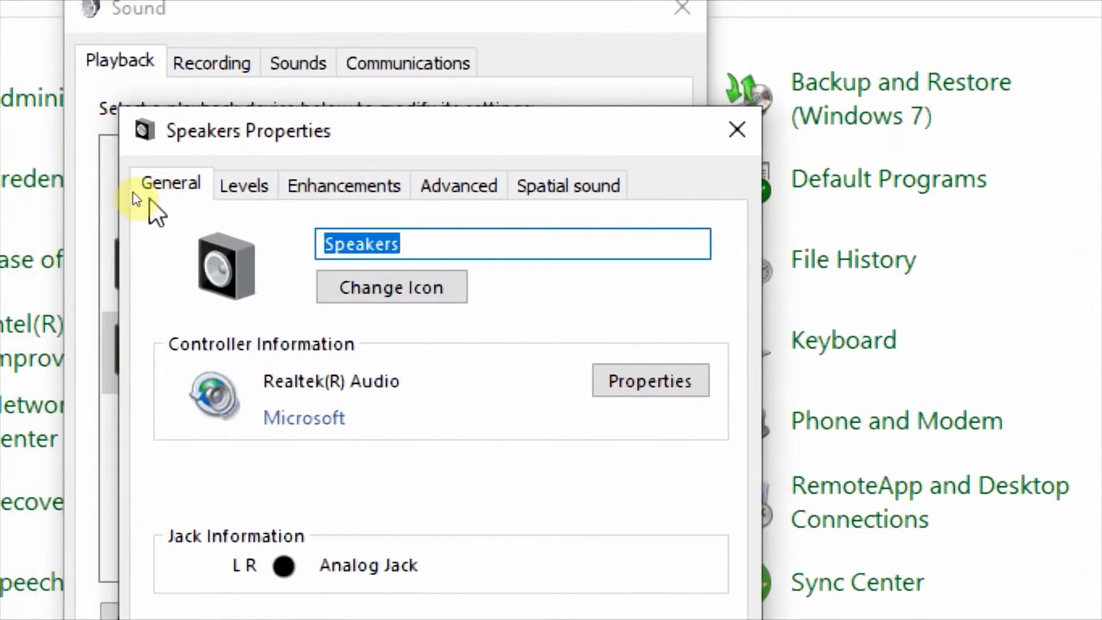
left_click(345, 190)
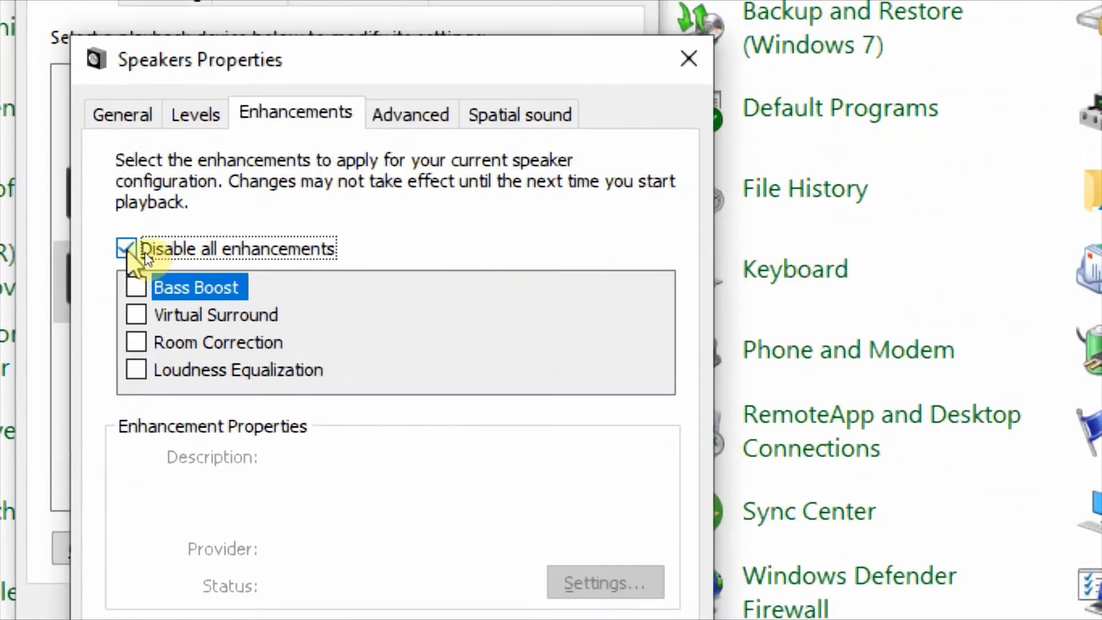
left_click(151, 253)
left_click(147, 253)
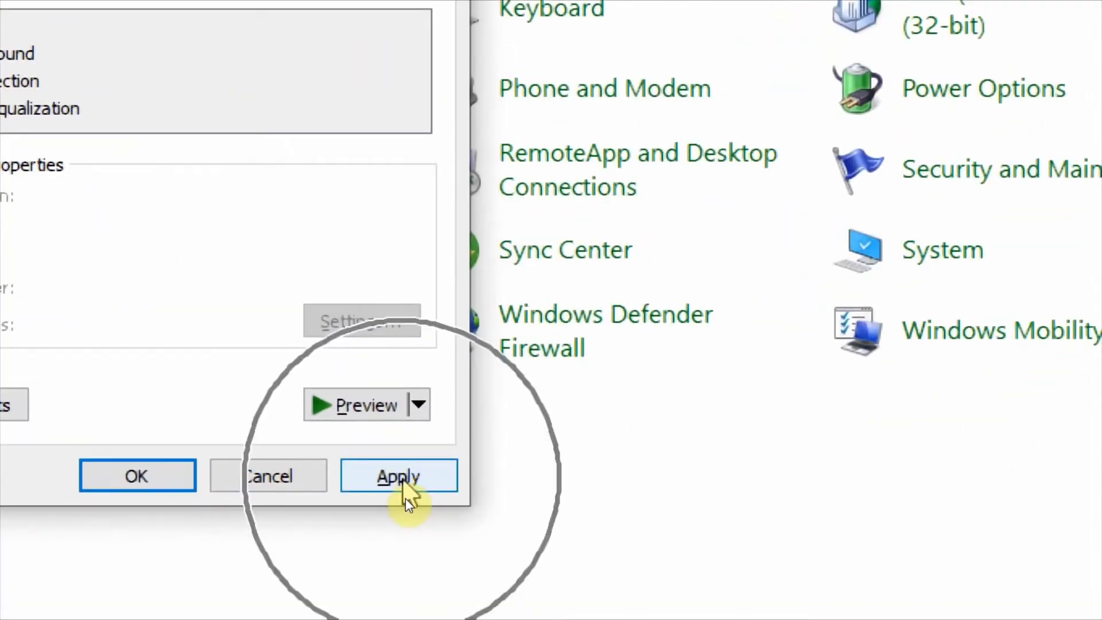
left_click(403, 498)
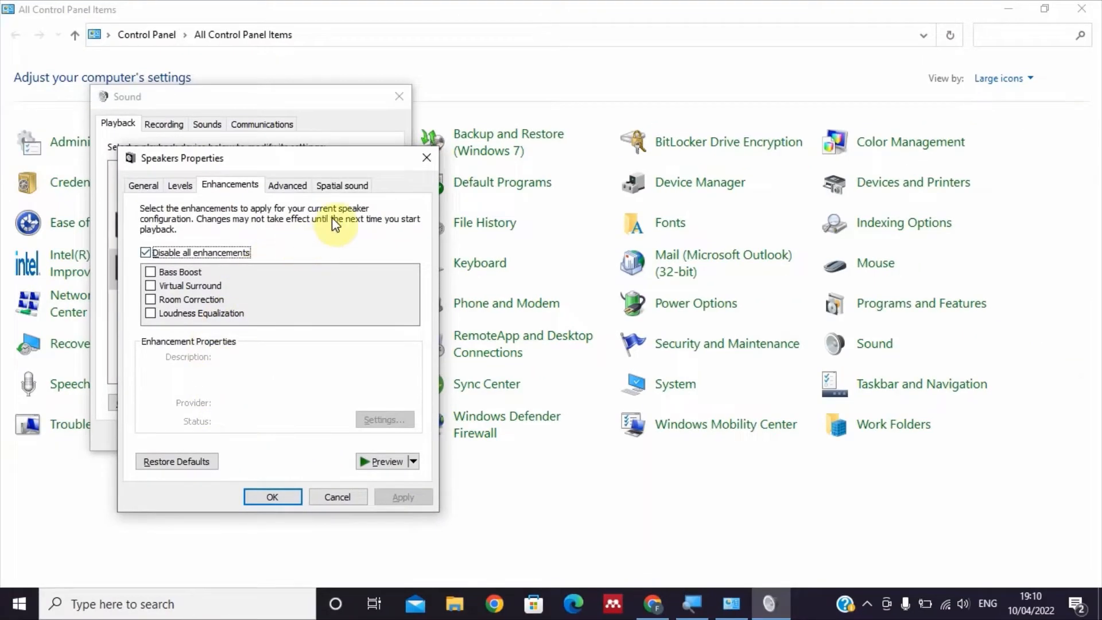
left_click(283, 498)
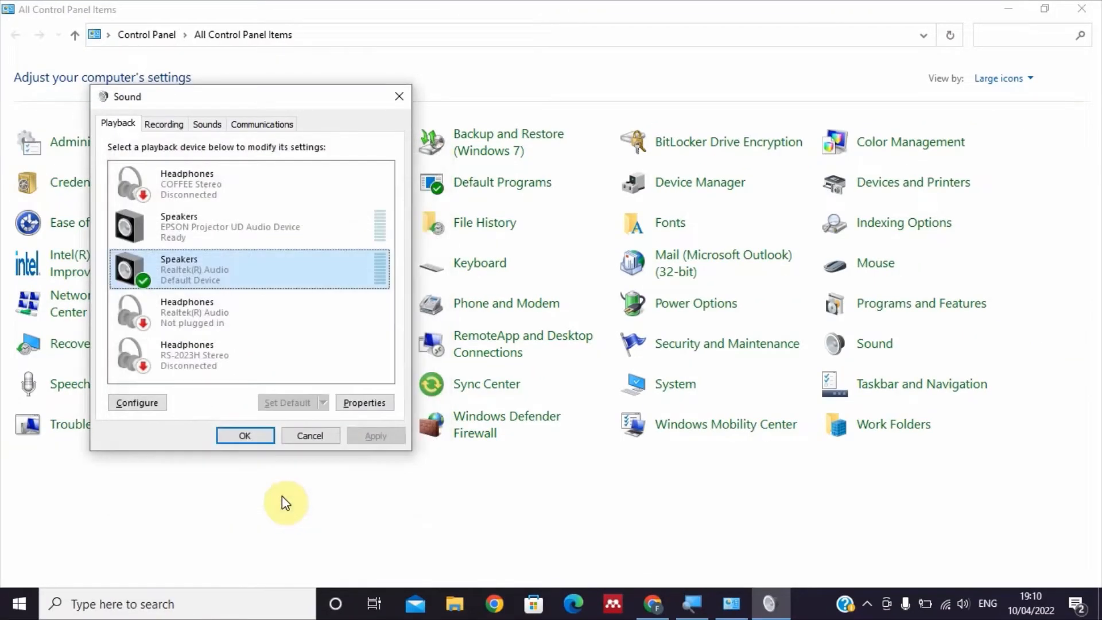
Set Windows to do nothing when it detects communications activity, apply the setting, and close the Sound dialog and Control Panel.
left_click(252, 132)
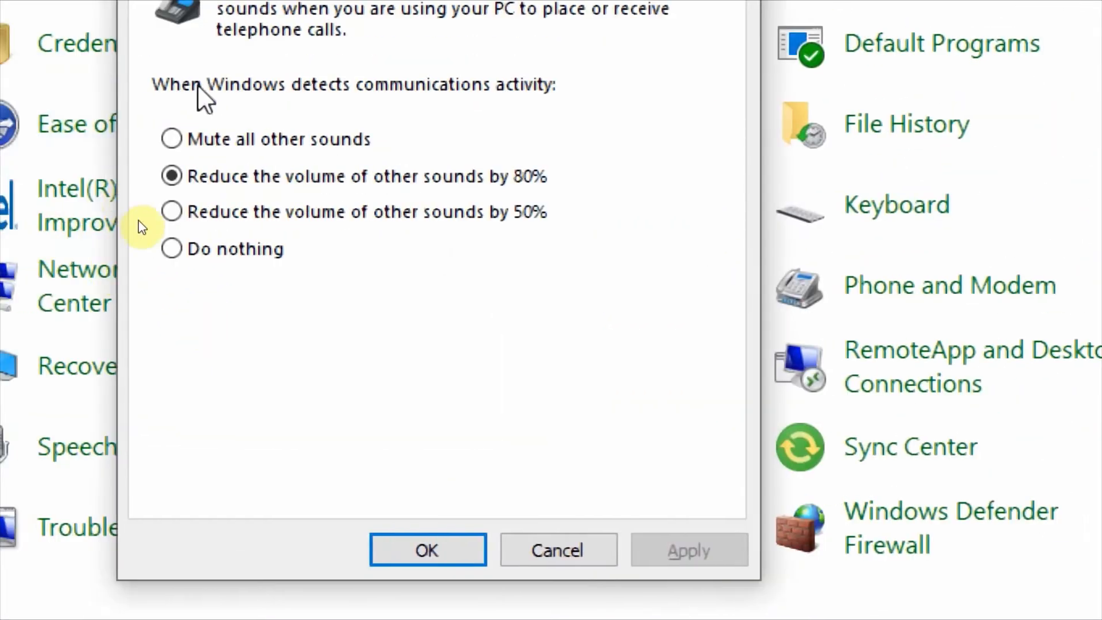
left_click(198, 176)
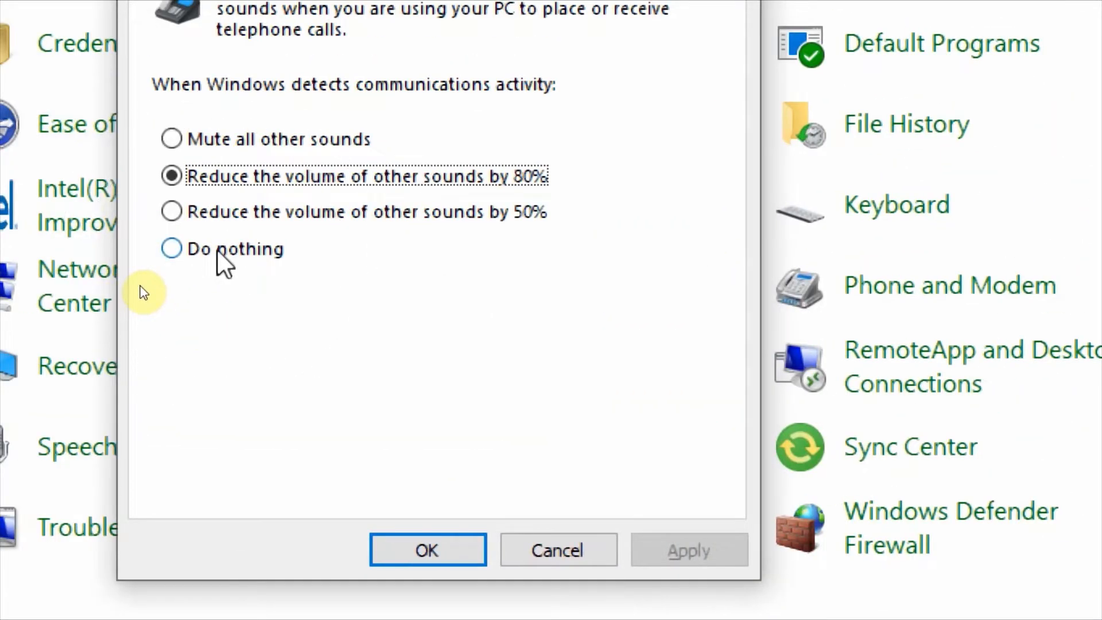
left_click(171, 248)
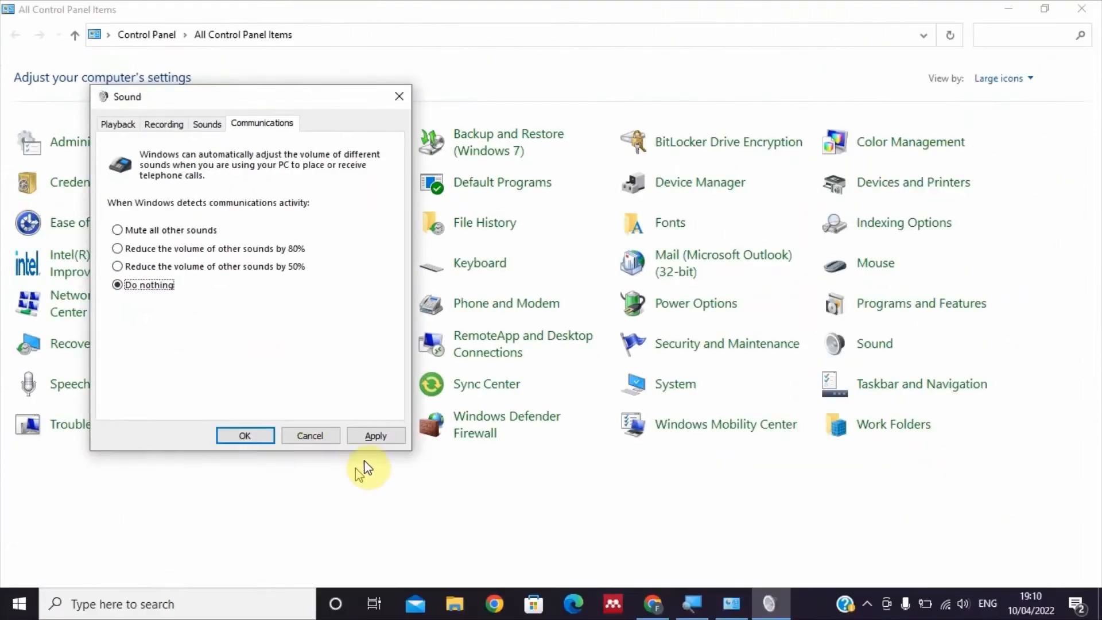
left_click(376, 439)
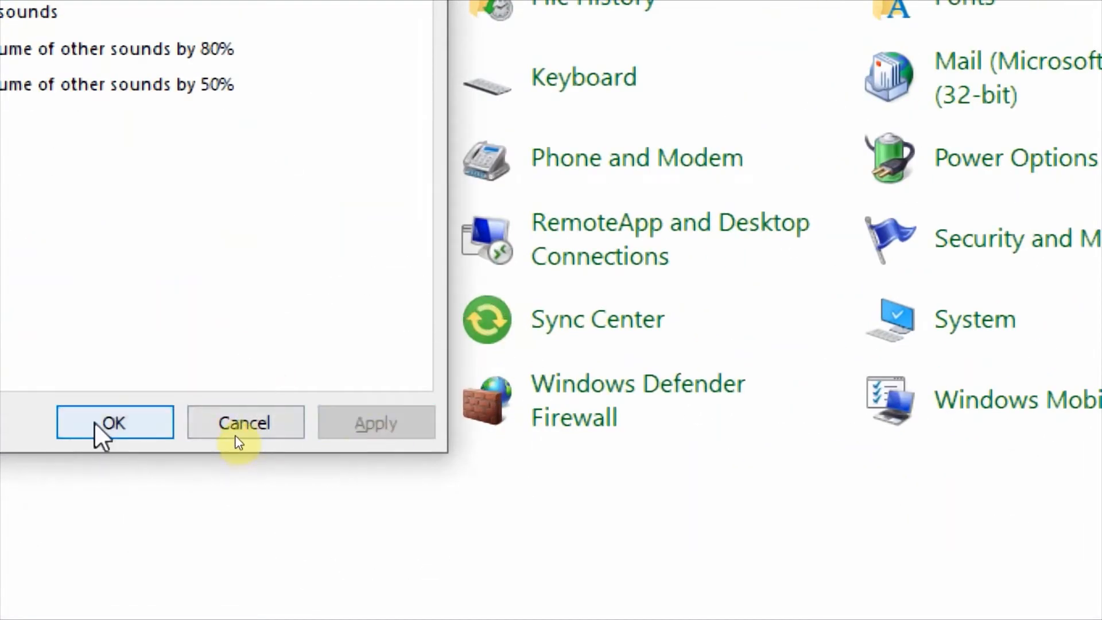
left_click(96, 426)
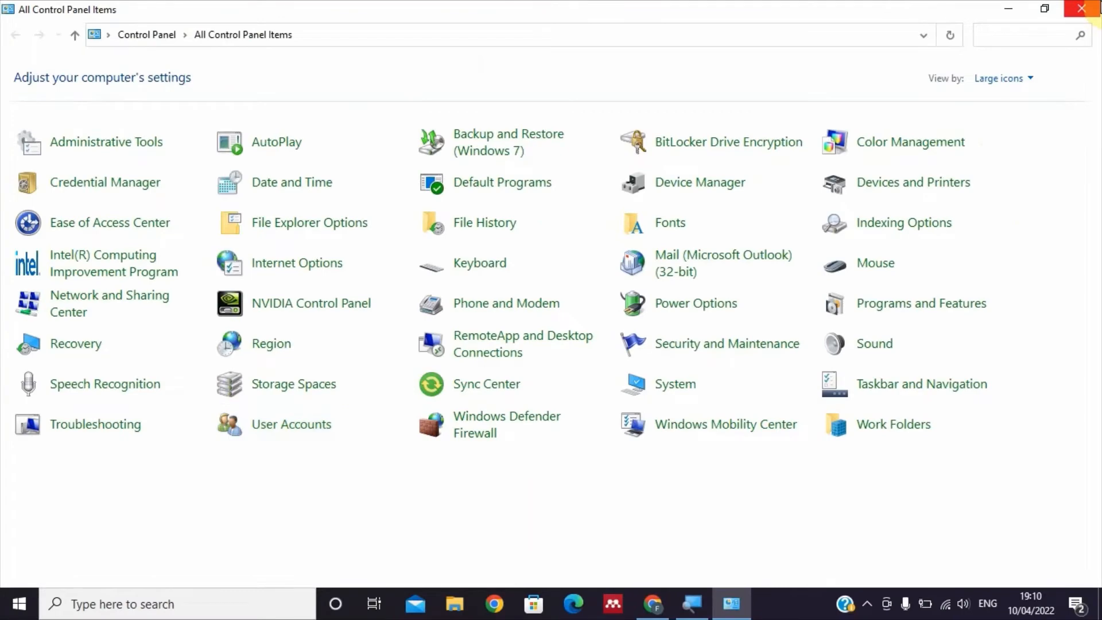
left_click(1091, 9)
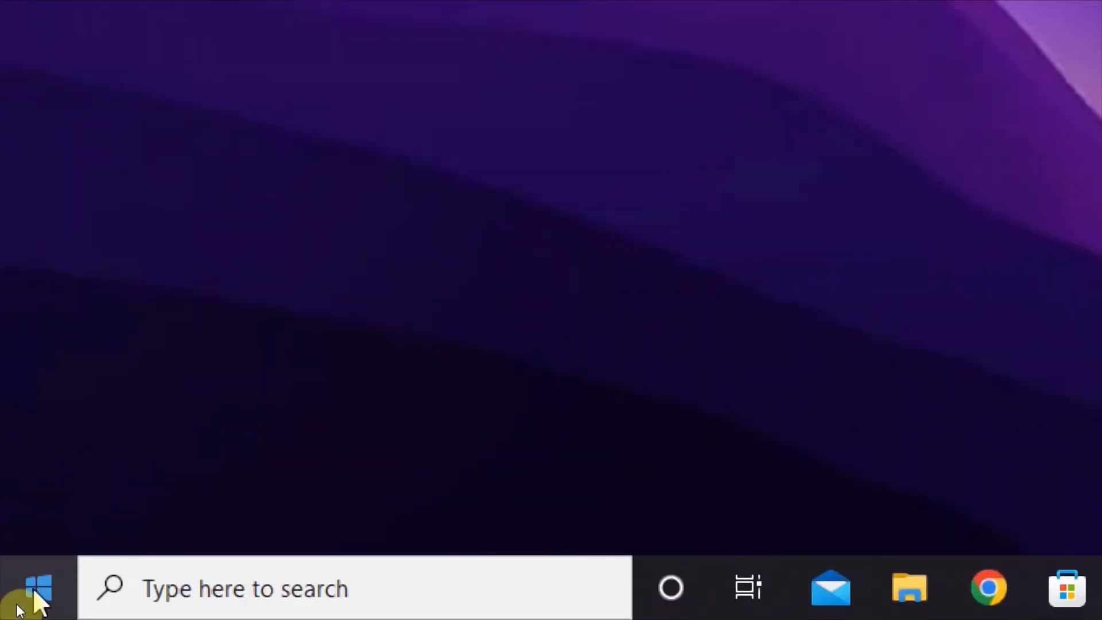
right_click(33, 589)
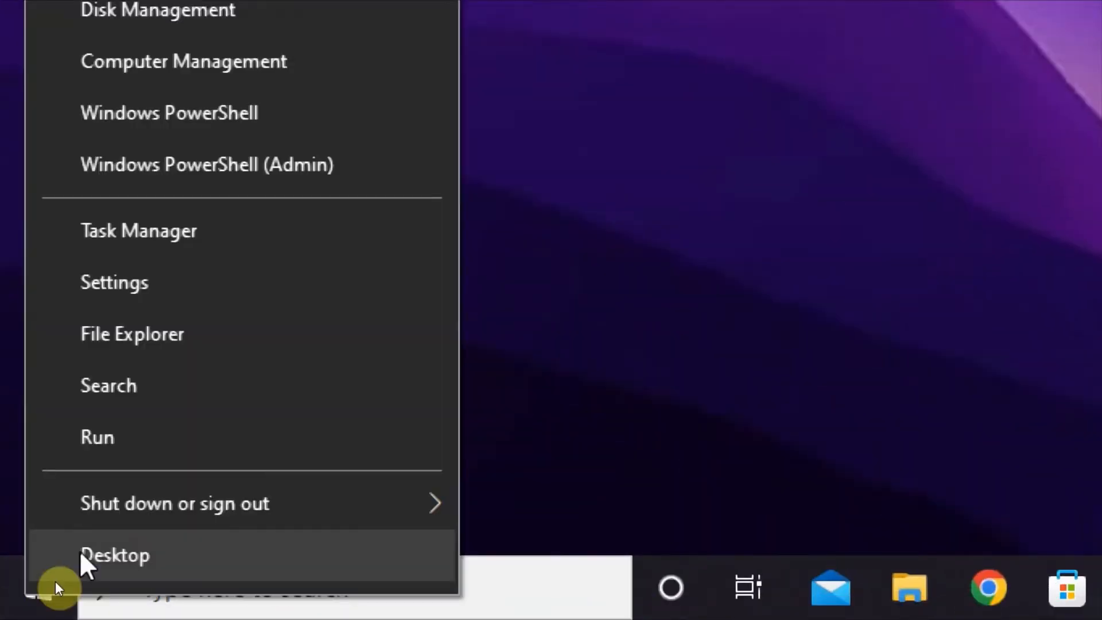
mouse_move(330, 510)
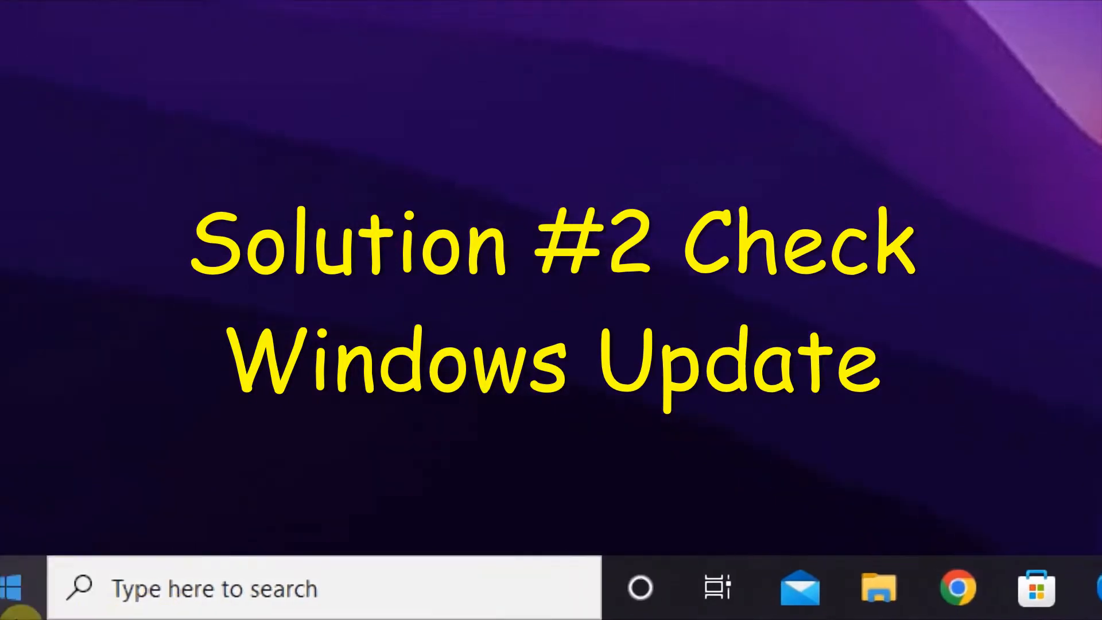
Search Windows for "update", open Check for updates to review the Windows Update status, and close Settings.
left_click(103, 612)
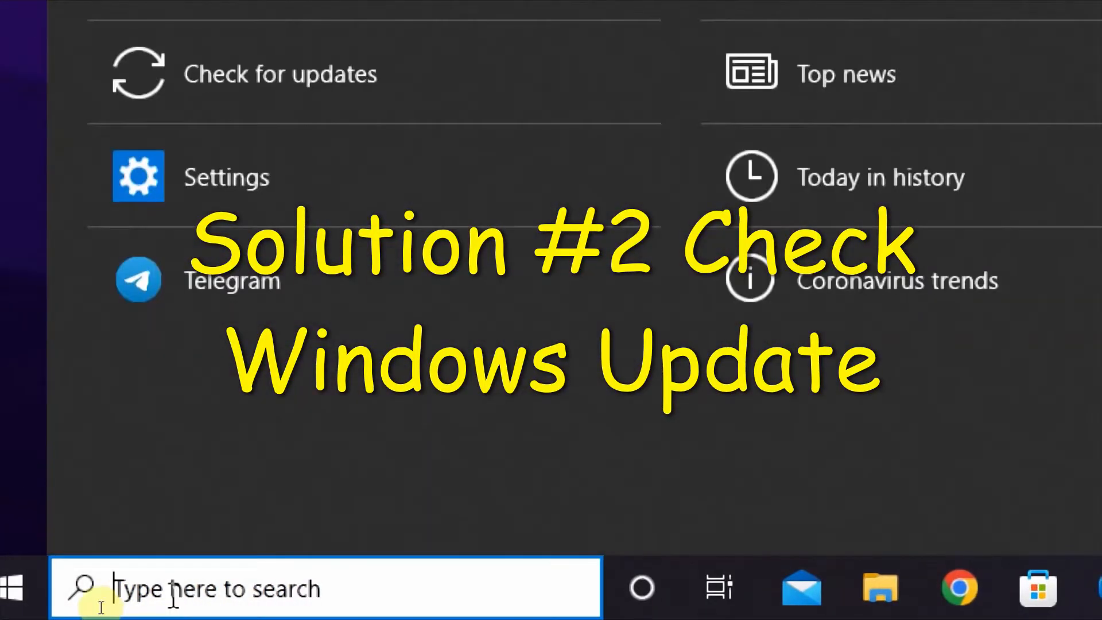
type("up")
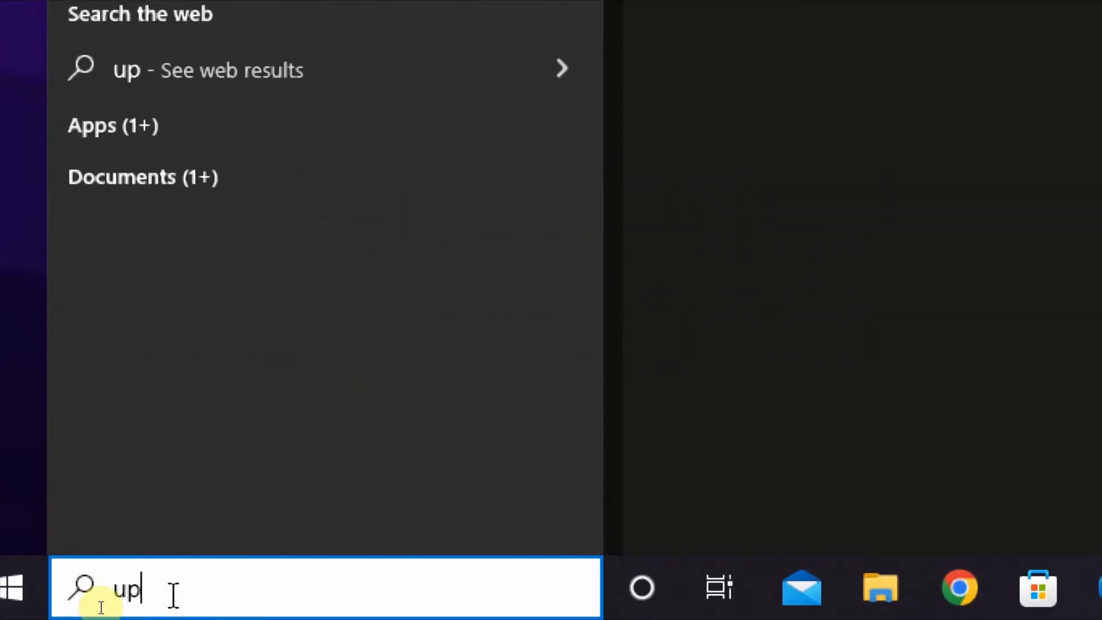
type("date")
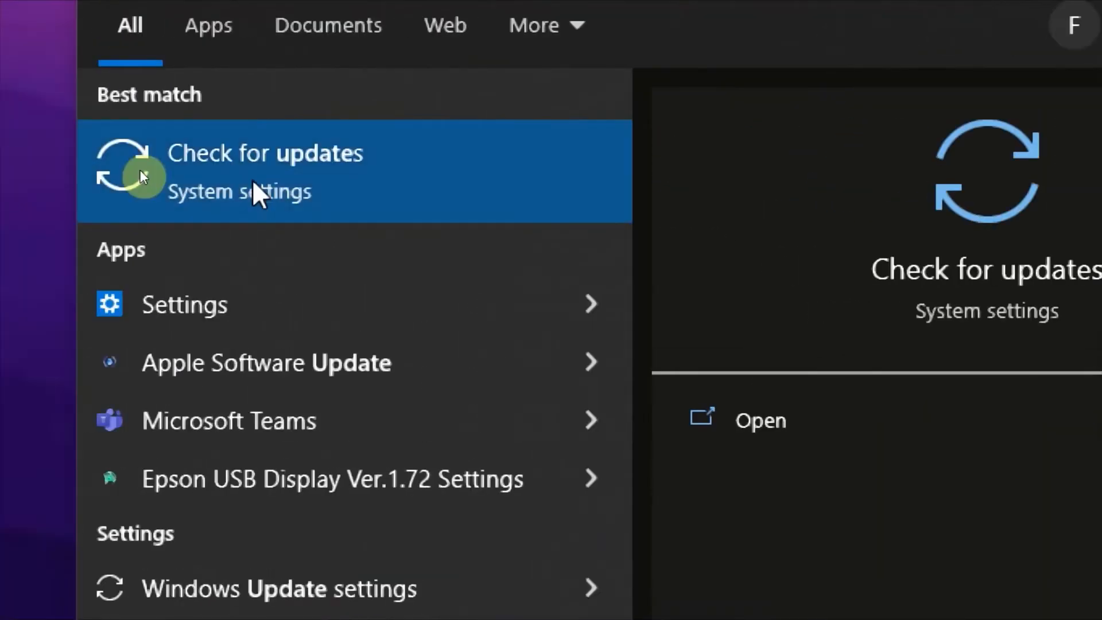
left_click(139, 177)
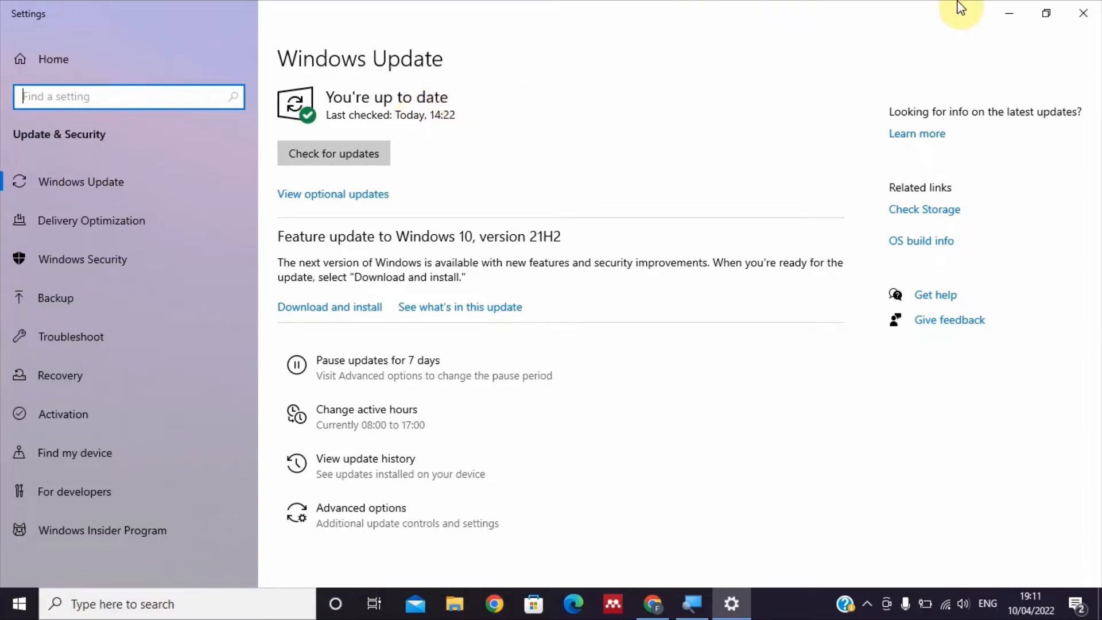
key("ctrl")
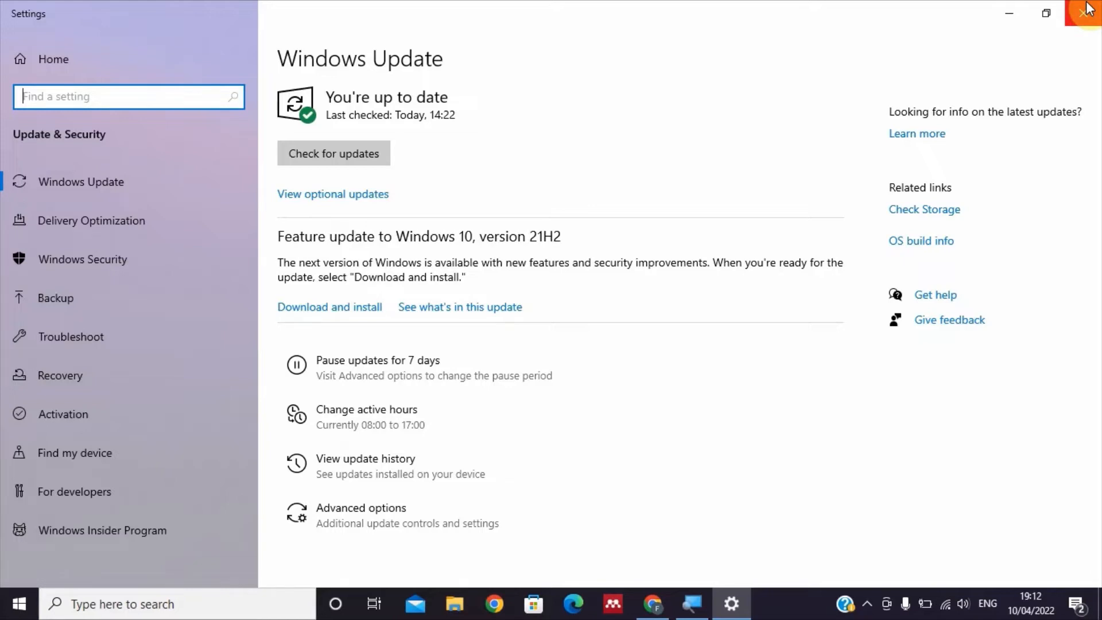
left_click(1087, 12)
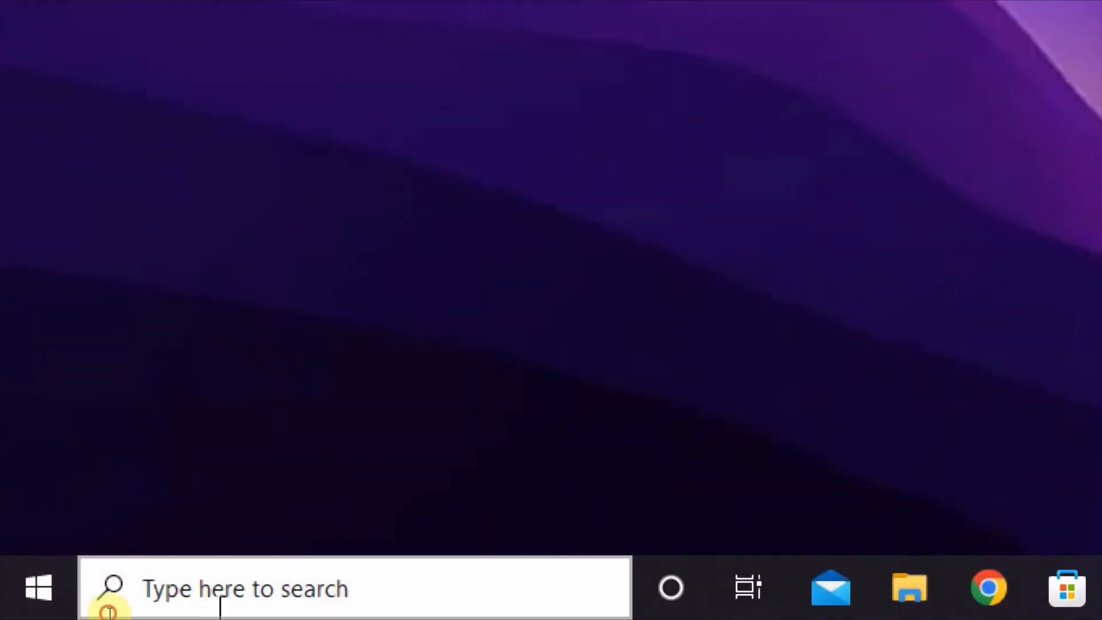
Search Windows for "troubleshoot", open Troubleshoot settings, and show the additional troubleshooters.
left_click(108, 612)
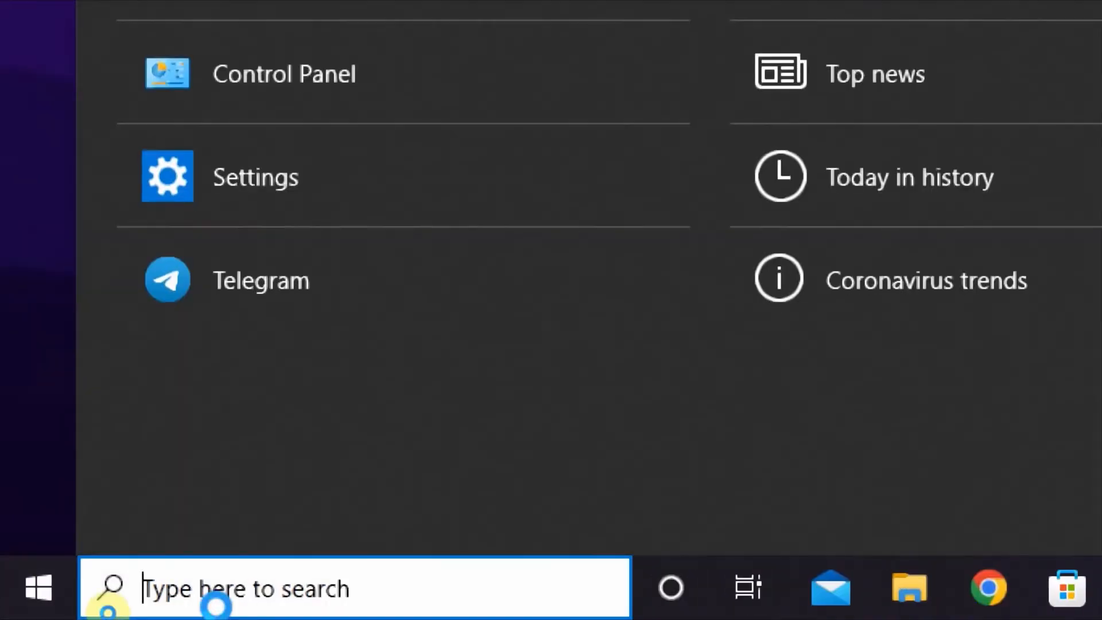
type("troubles")
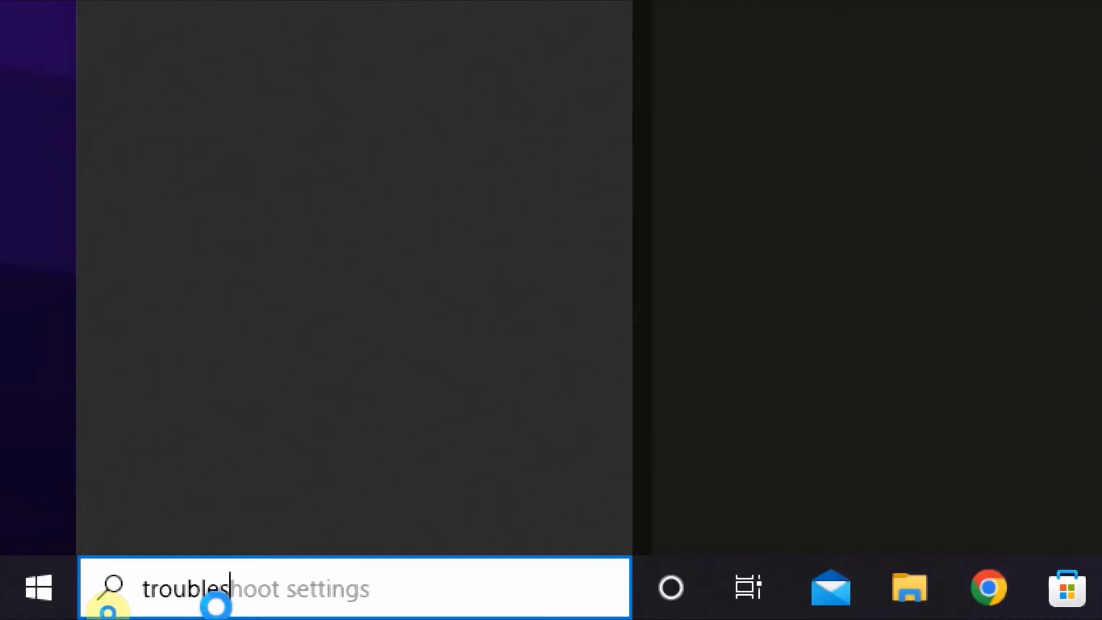
type("hoot")
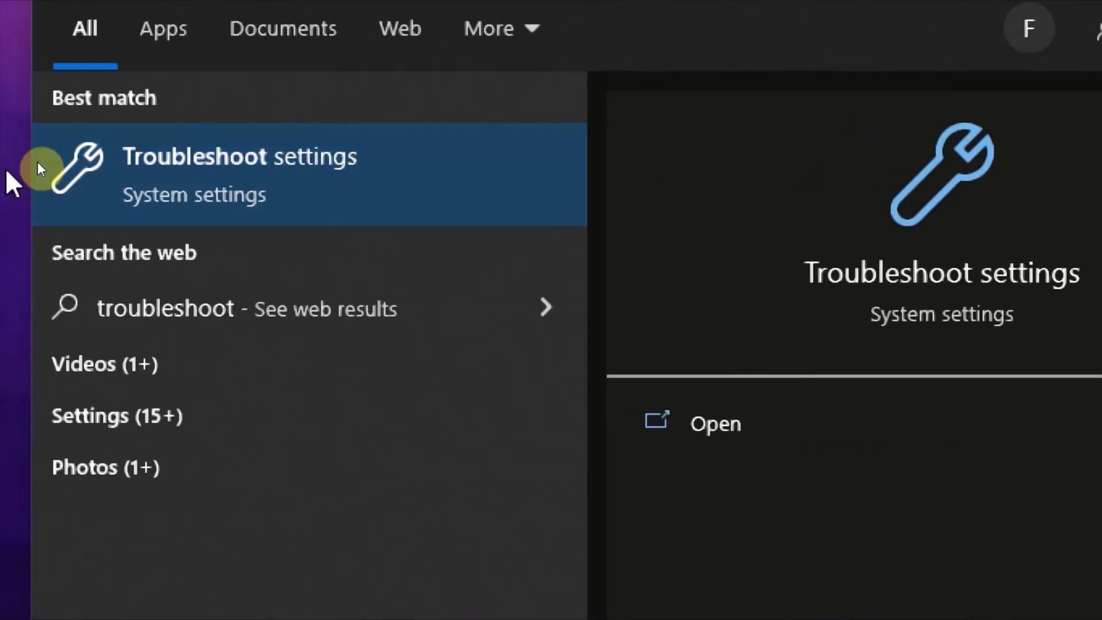
left_click(109, 167)
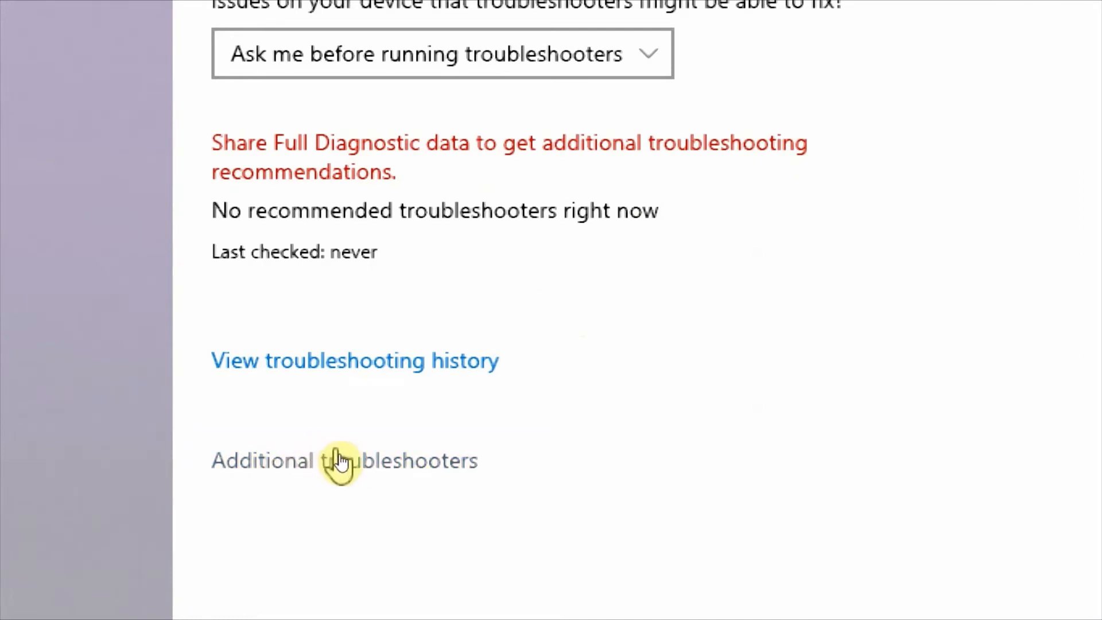
left_click(339, 462)
left_click(339, 461)
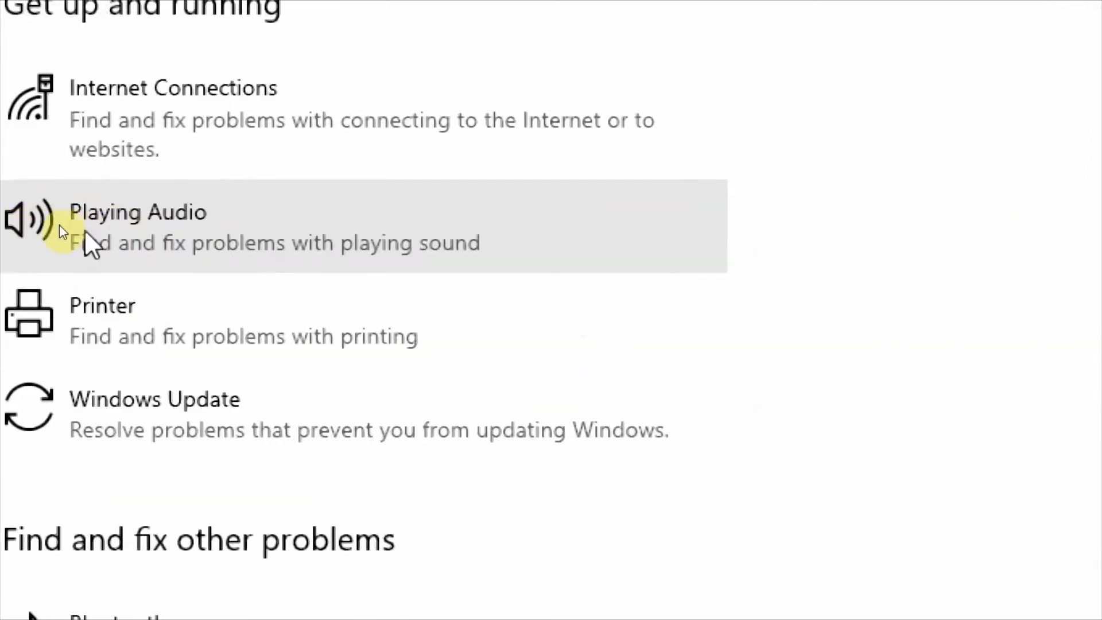
Start the Playing Audio troubleshooter and choose Speakers - Realtek(R) Audio as the device to troubleshoot.
left_click(65, 229)
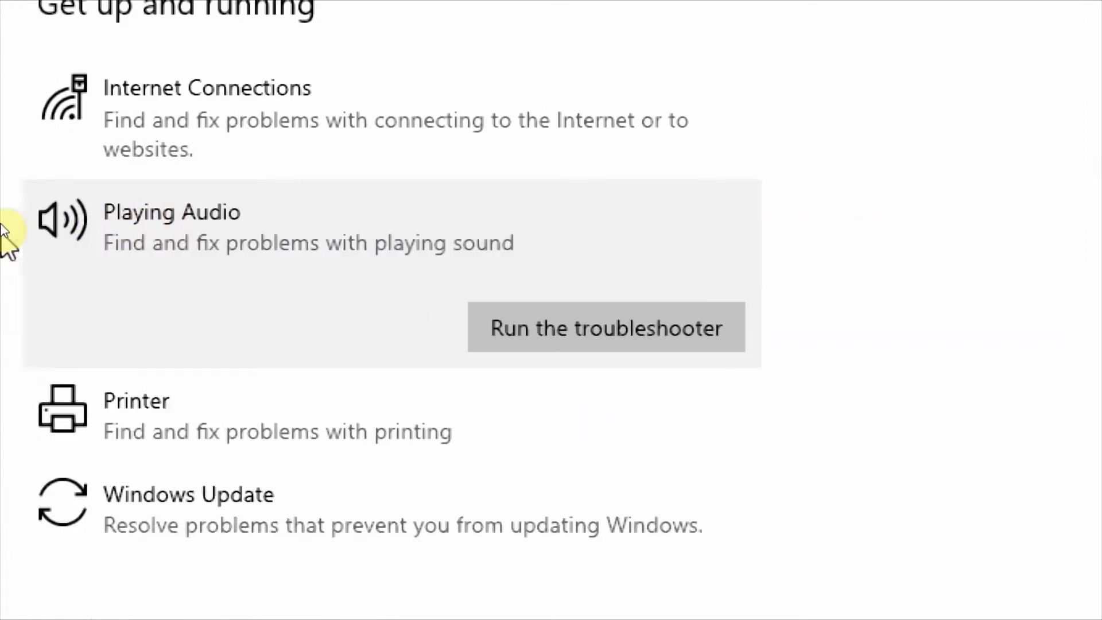
left_click(574, 323)
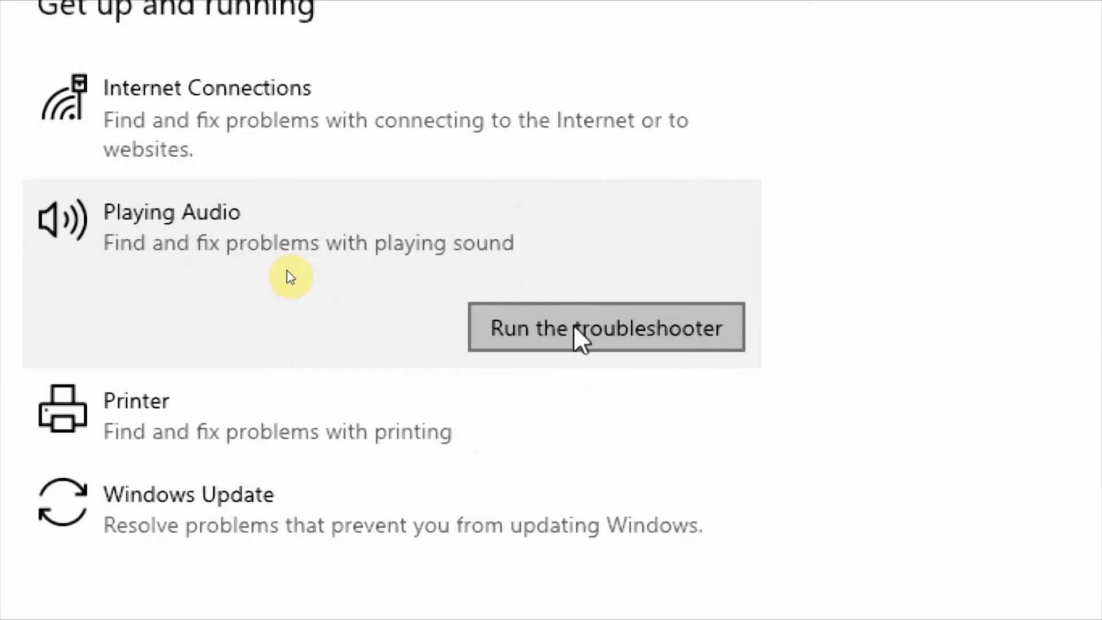
left_click(574, 325)
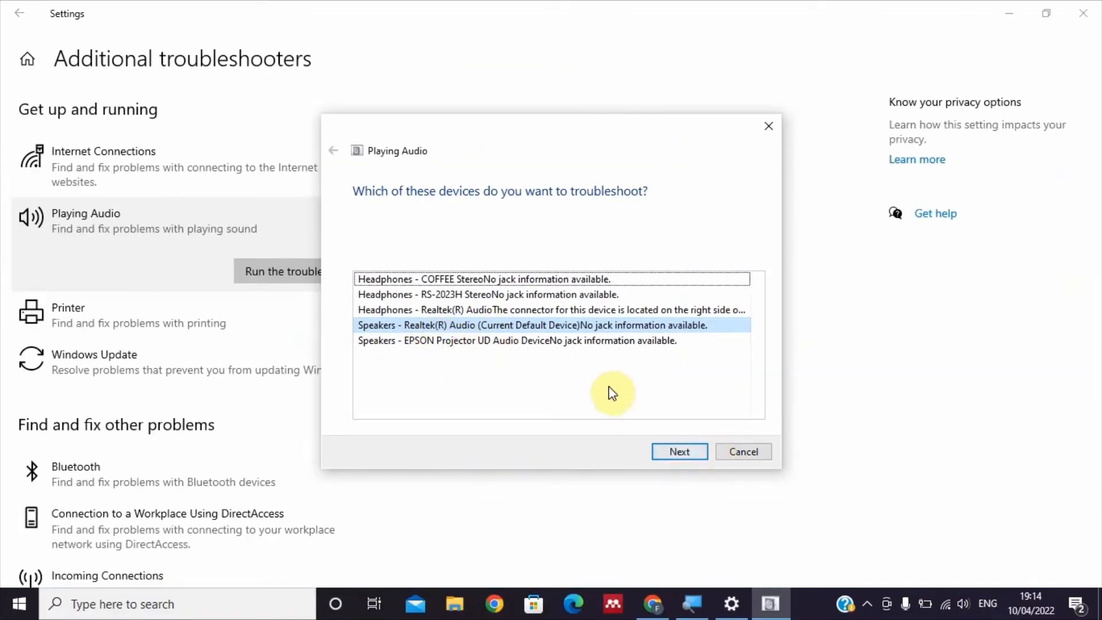
left_click(587, 325)
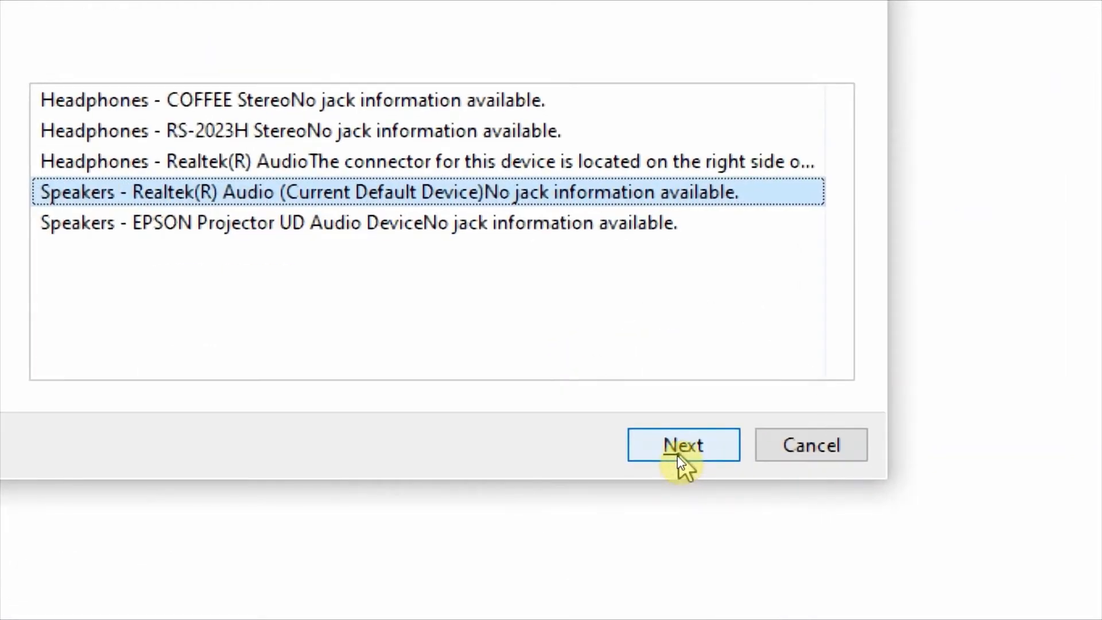
left_click(679, 457)
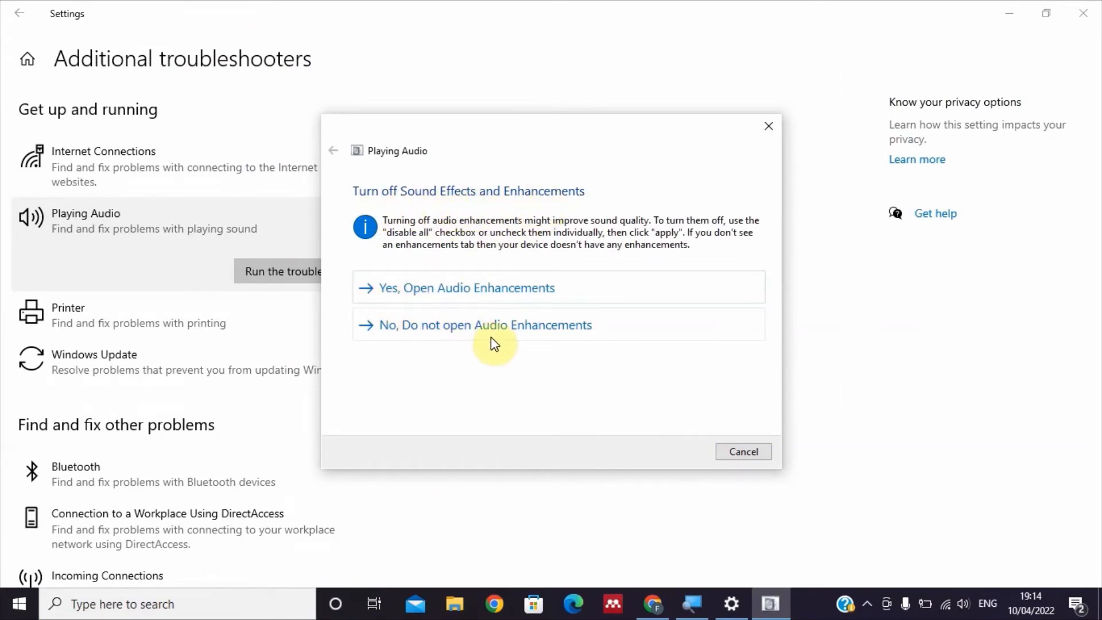
Decline opening Audio Enhancements in the Playing Audio troubleshooter, and close the finished troubleshooter and Settings.
left_click(521, 332)
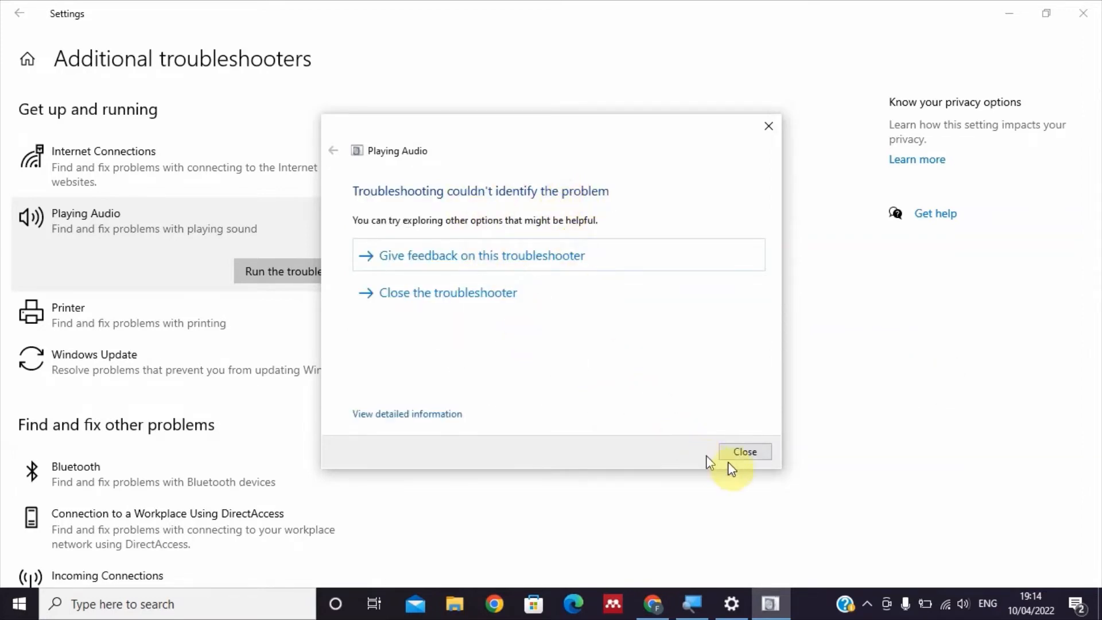
left_click(746, 452)
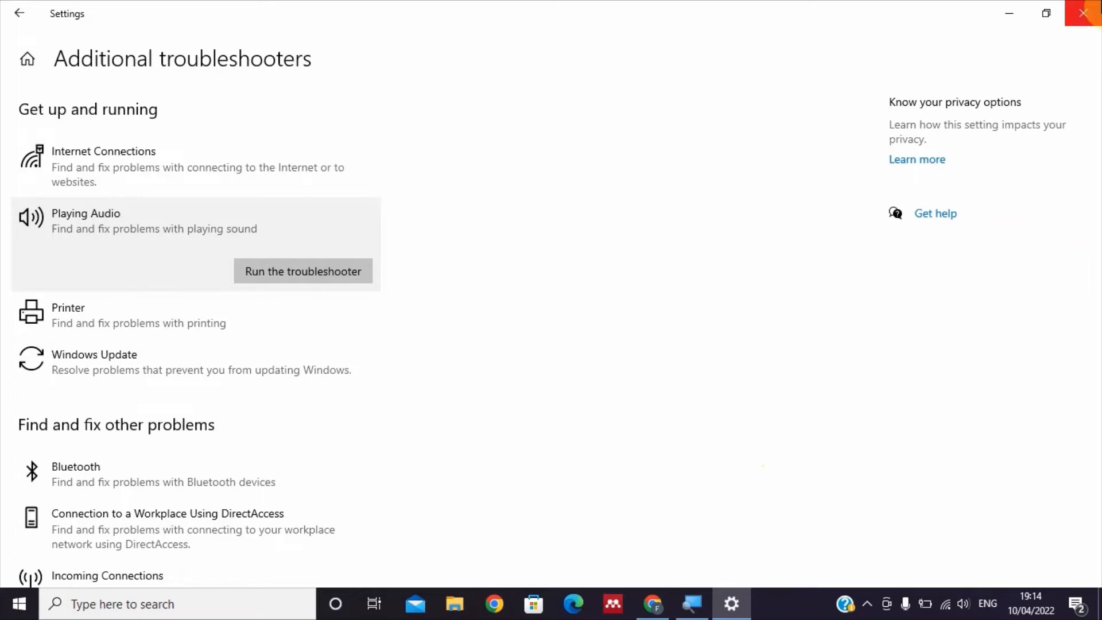
left_click(1097, 9)
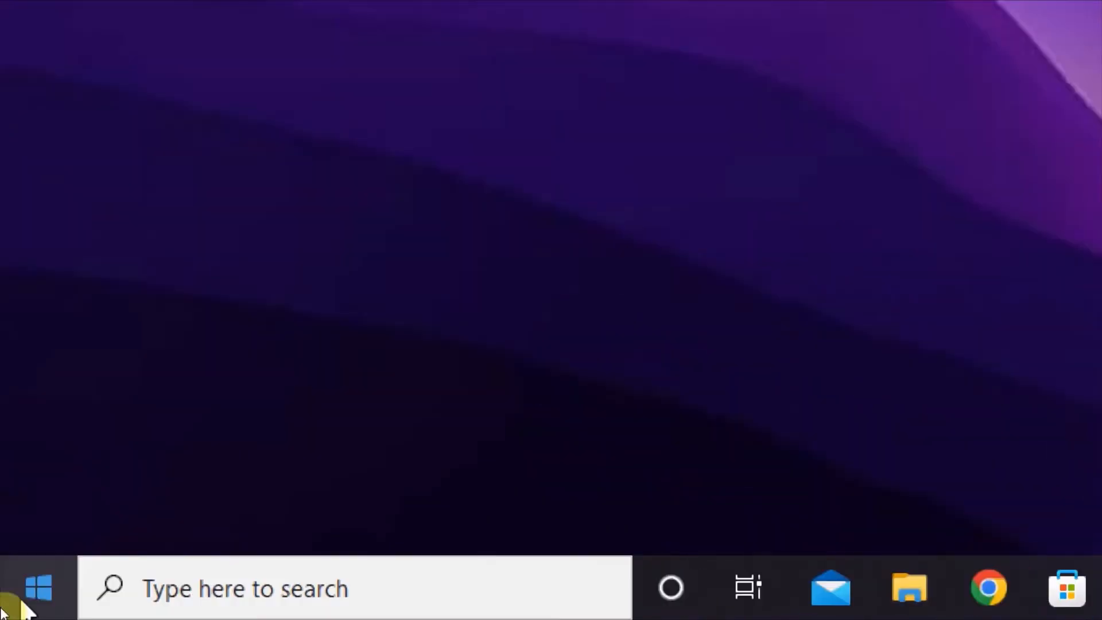
Search Windows for "services" and open the Services app.
left_click(193, 594)
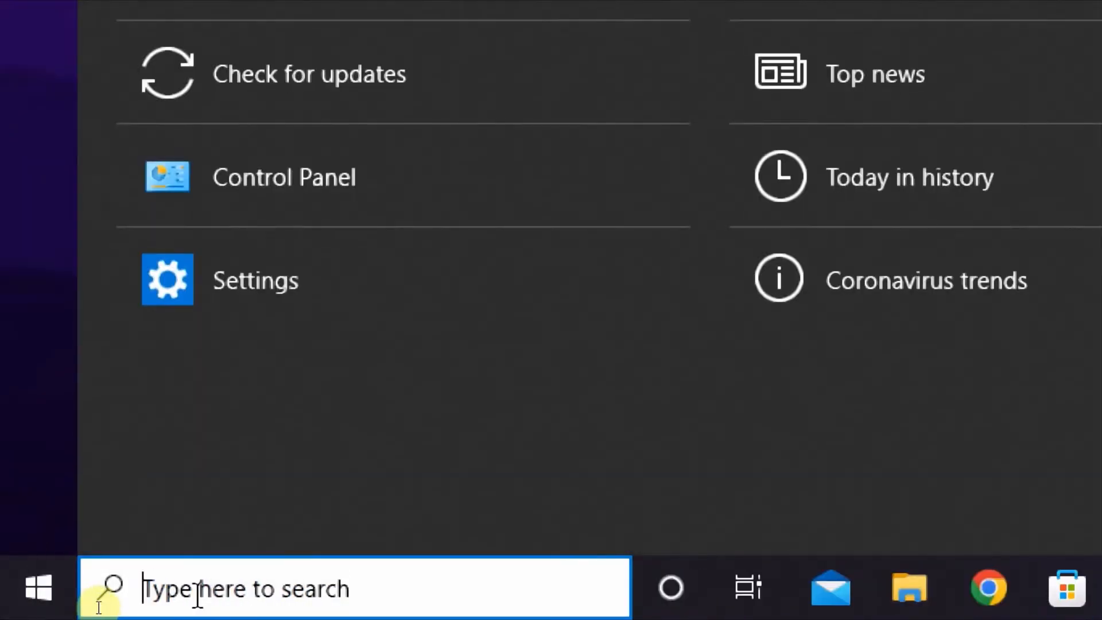
type("services")
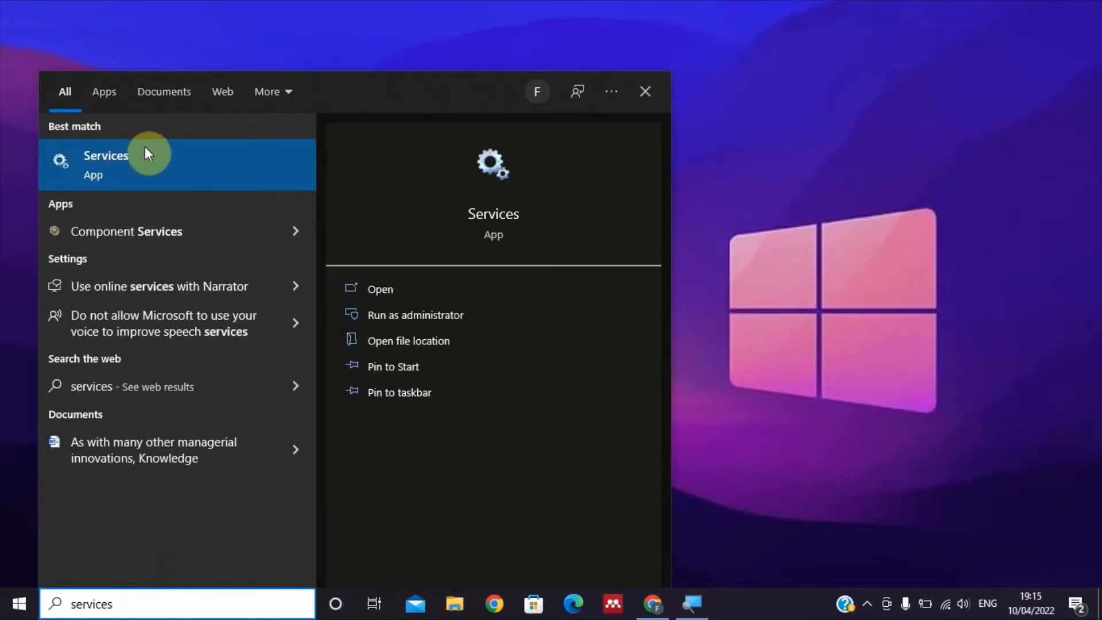
left_click(147, 164)
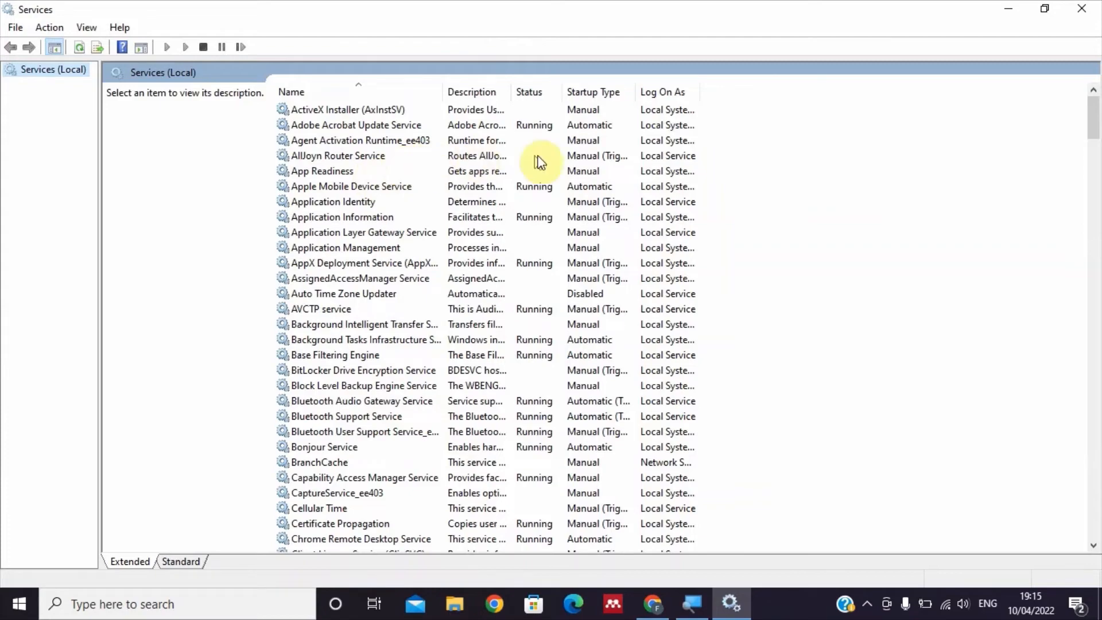
Find the Windows Audio service in the list of local services and open its properties.
left_click_drag(1097, 138, 1094, 482)
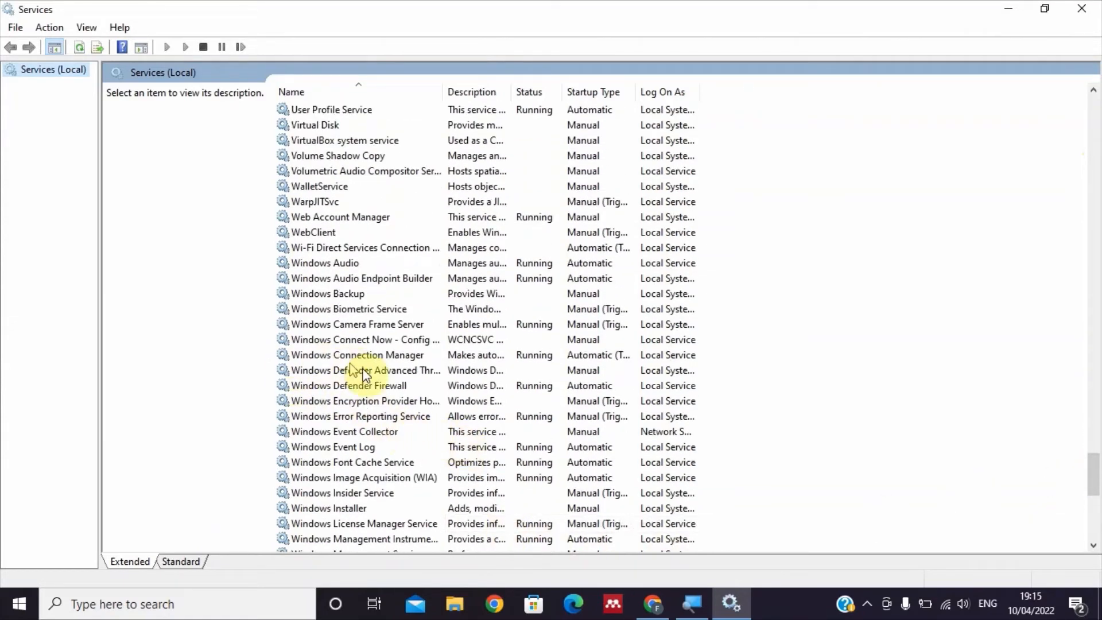
left_click(330, 263)
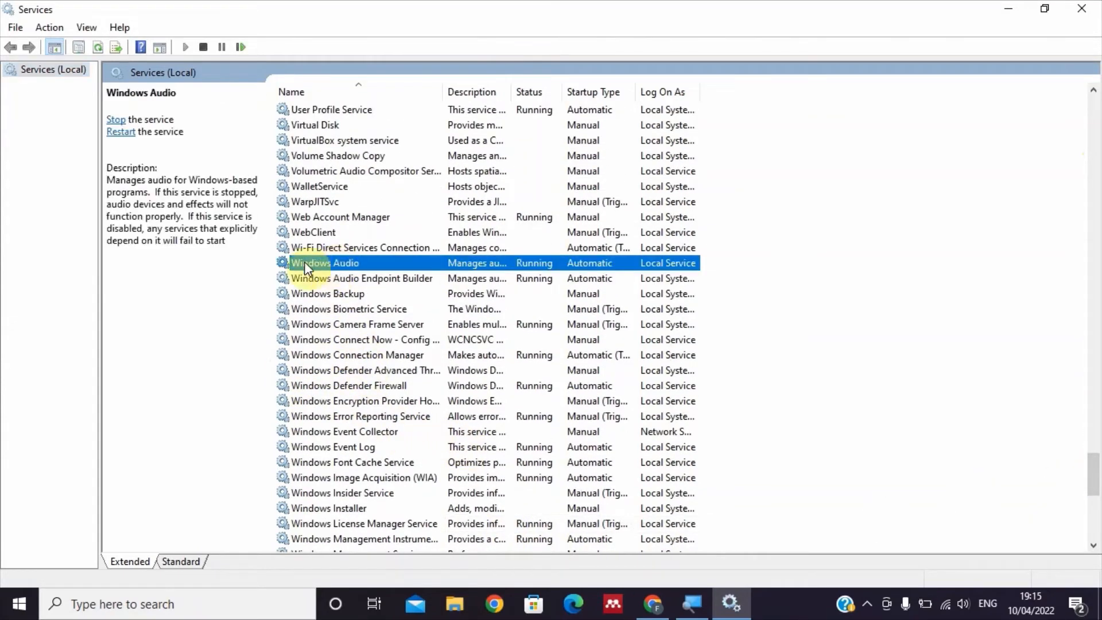
double_click(340, 262)
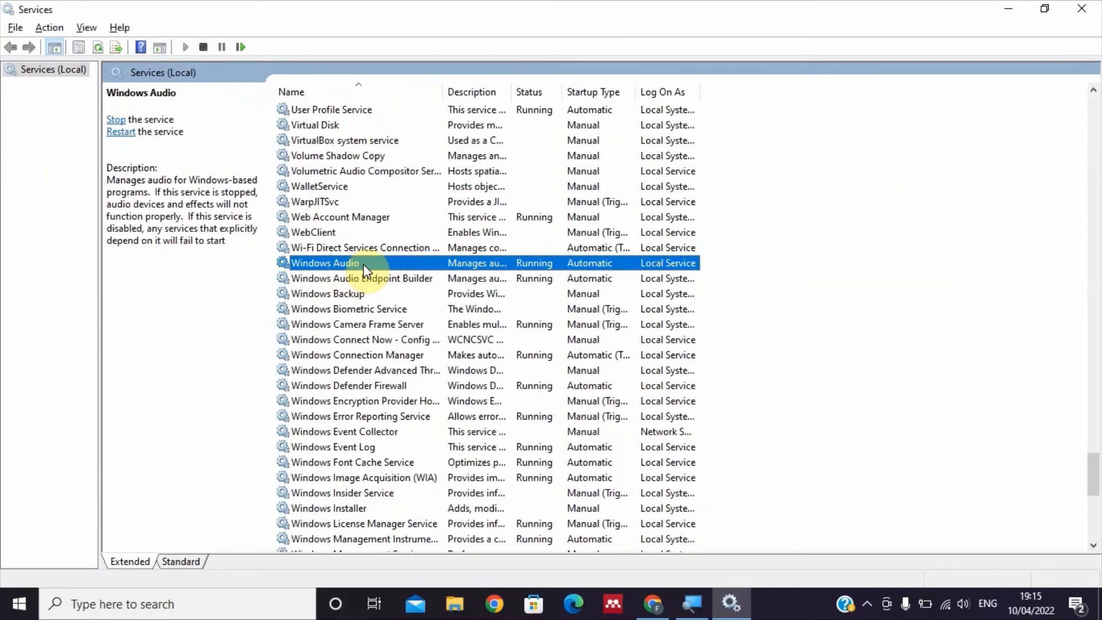
right_click(363, 265)
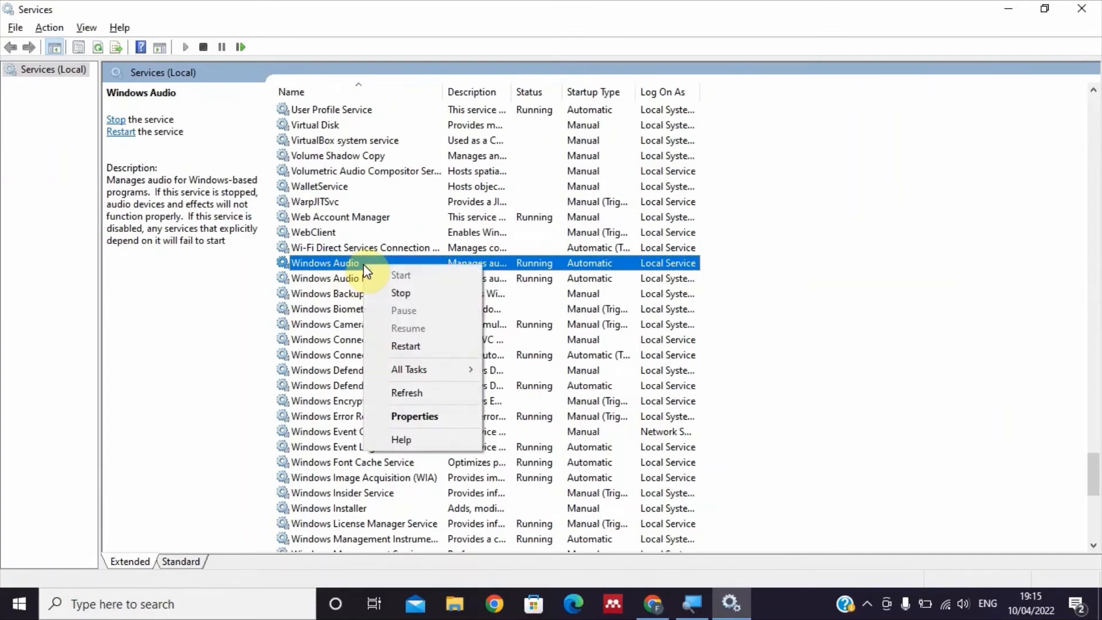
key("Escape")
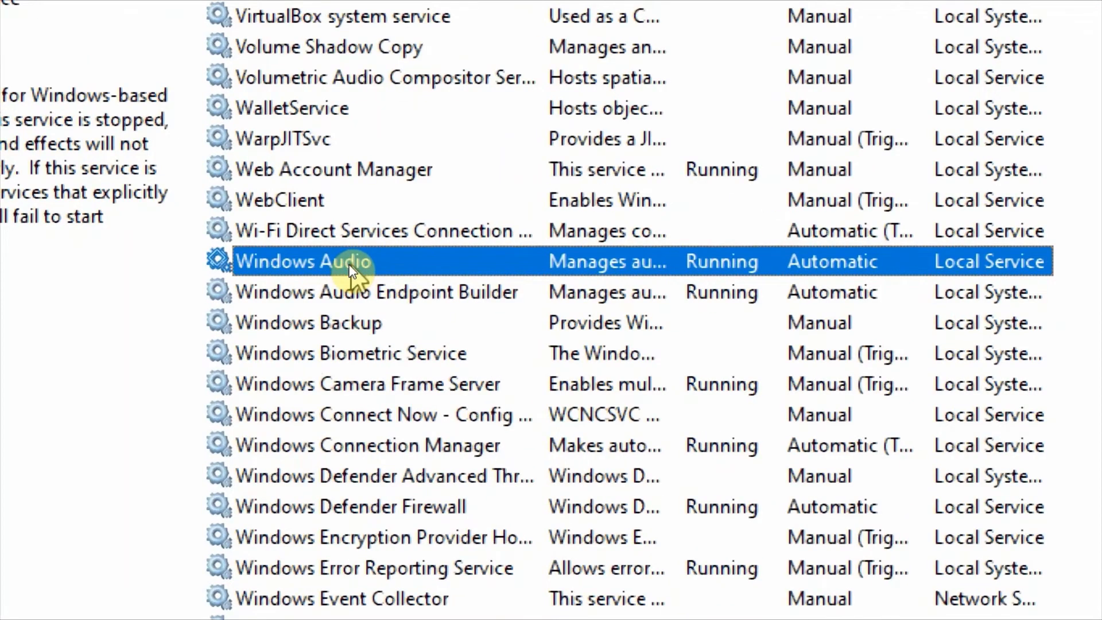
right_click(350, 267)
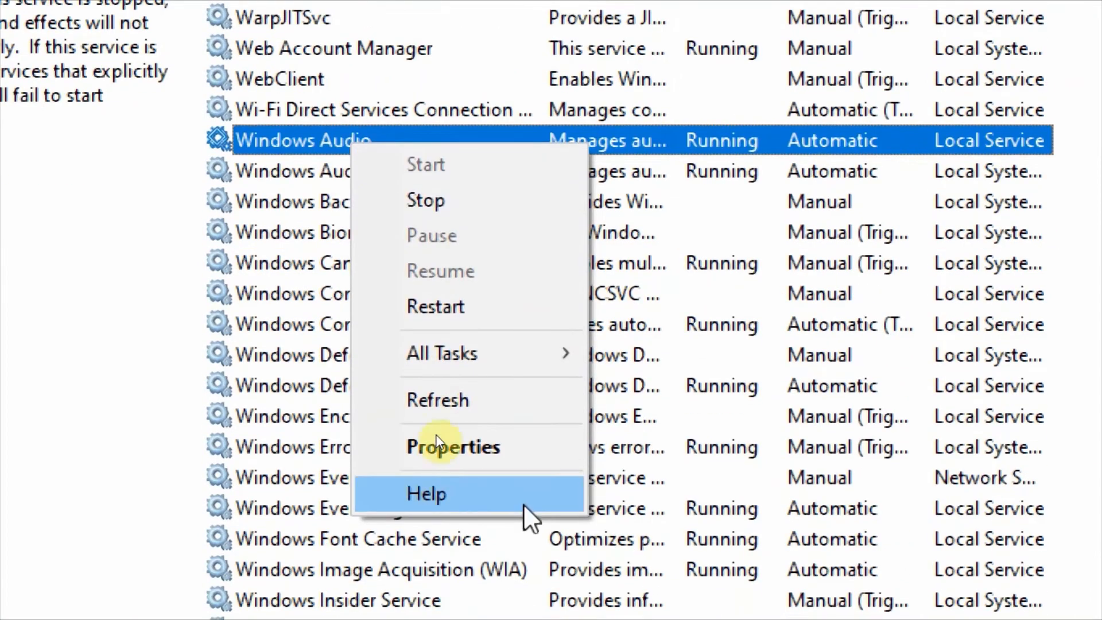
left_click(524, 453)
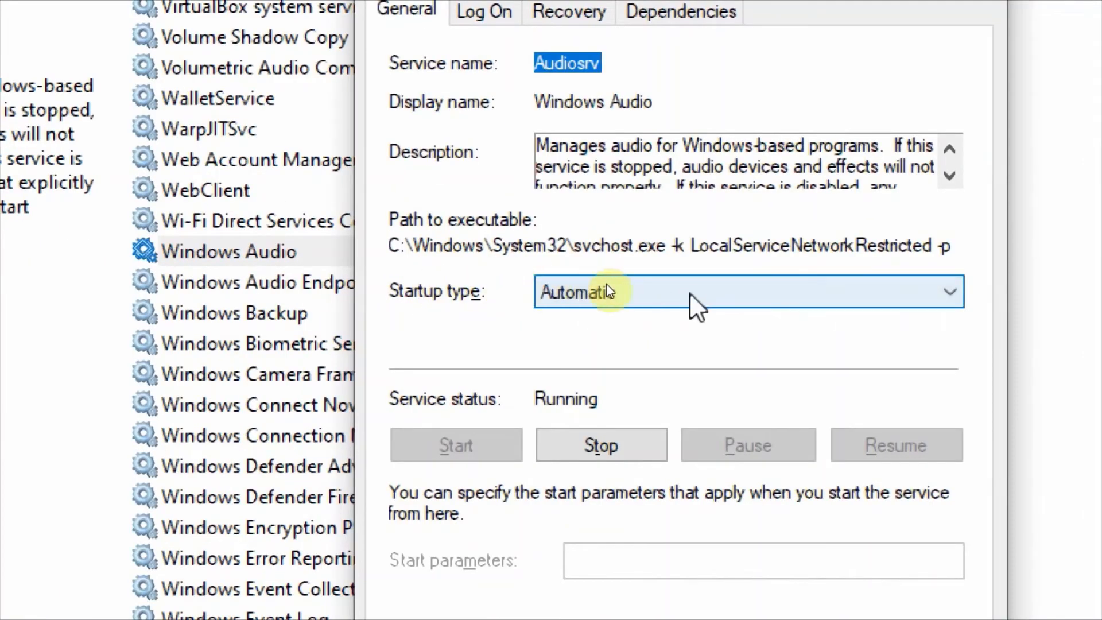
Set the Windows Audio service's startup type to Automatic, and close its properties and the Services window.
left_click(945, 295)
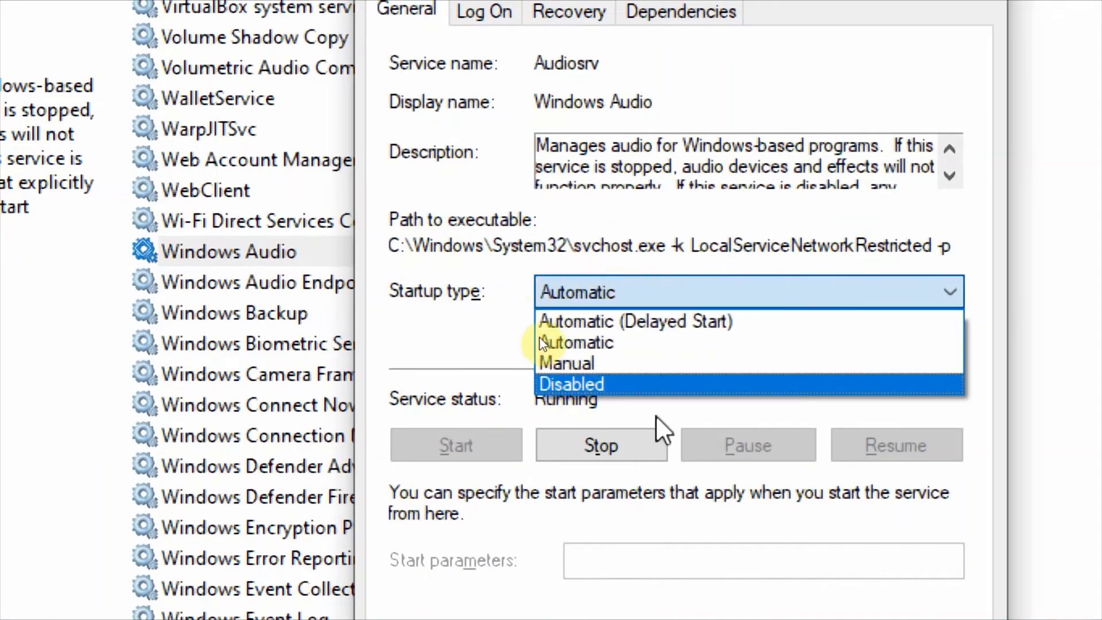
left_click(576, 343)
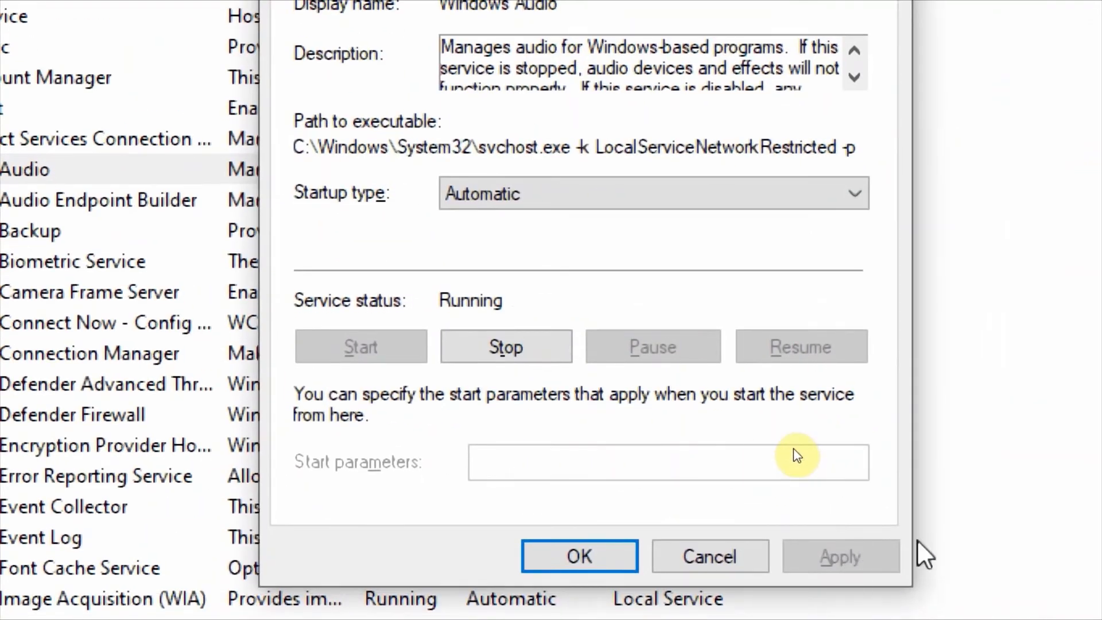
key("ctrl")
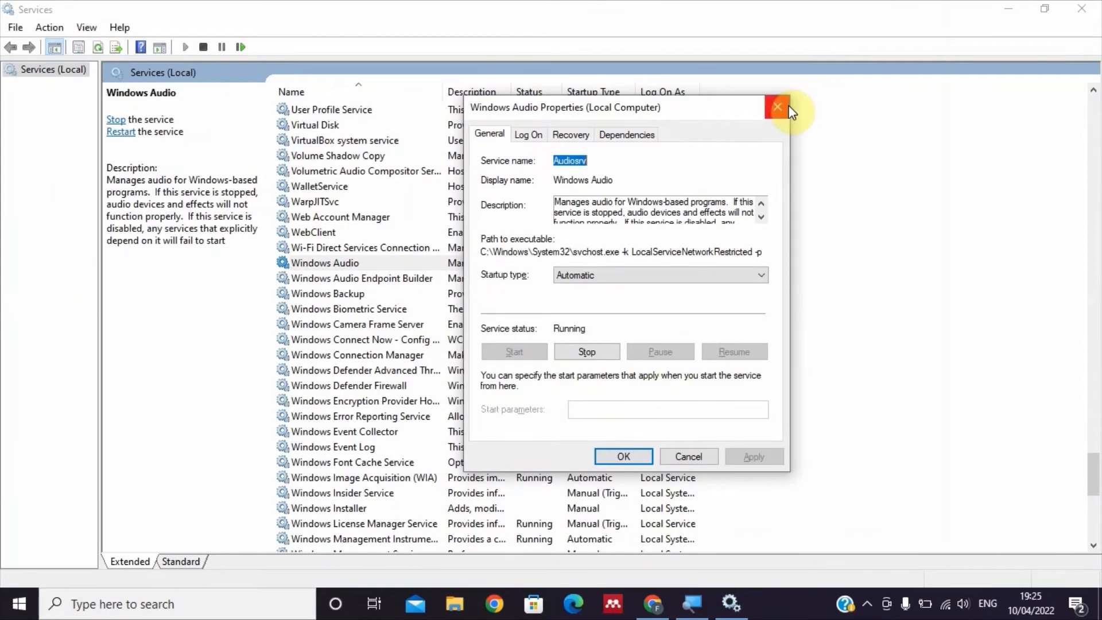
left_click(786, 106)
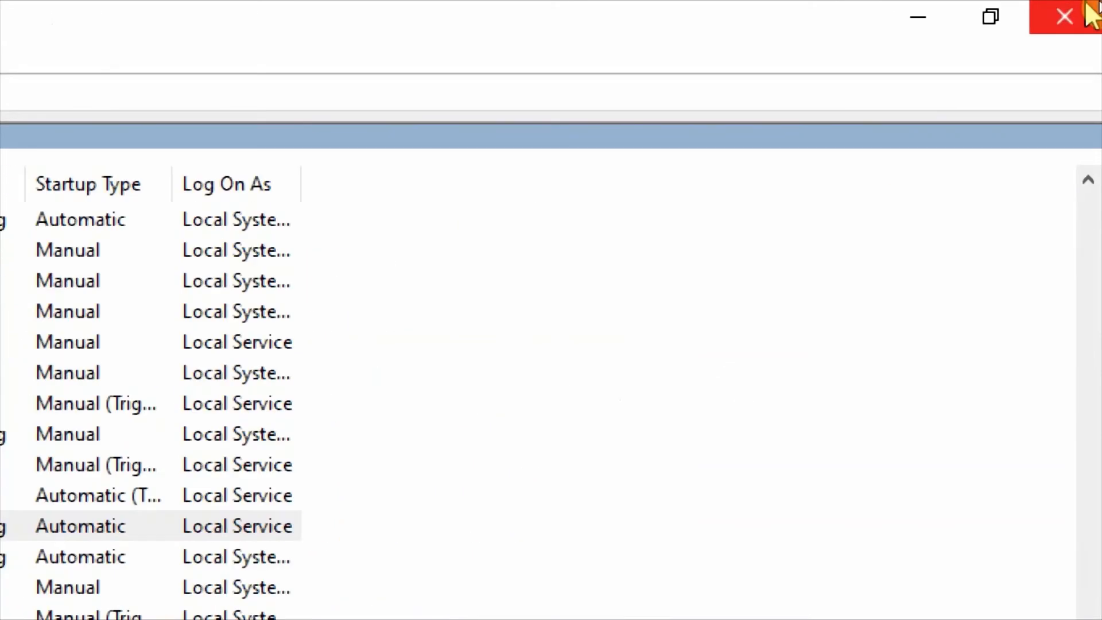
left_click(1097, 11)
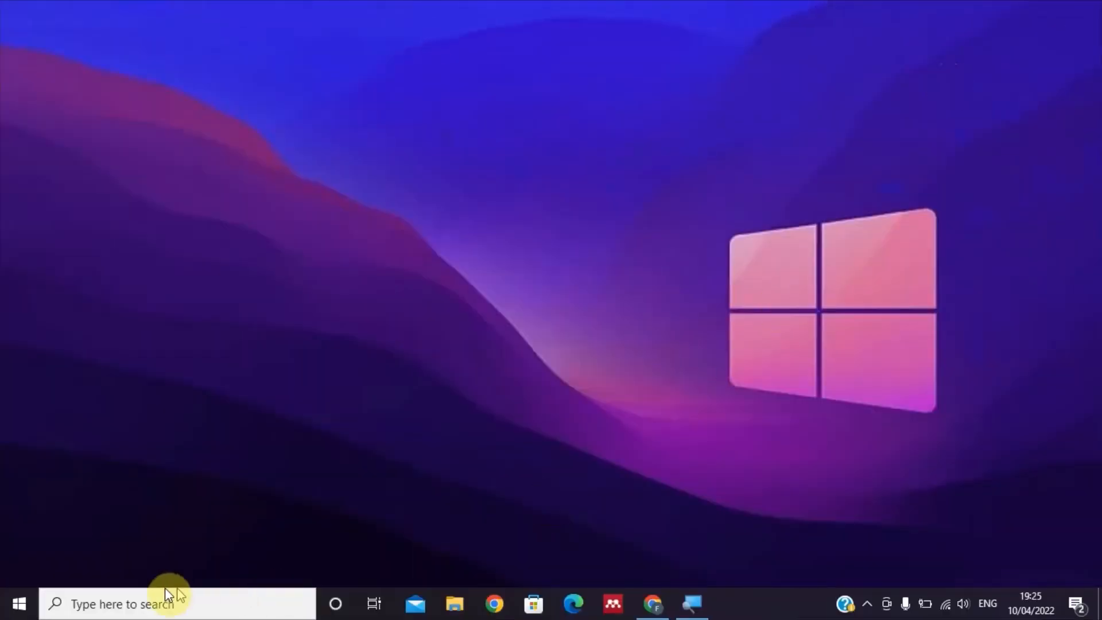
Restart the computer from the desktop.
right_click(23, 605)
mouse_move(192, 564)
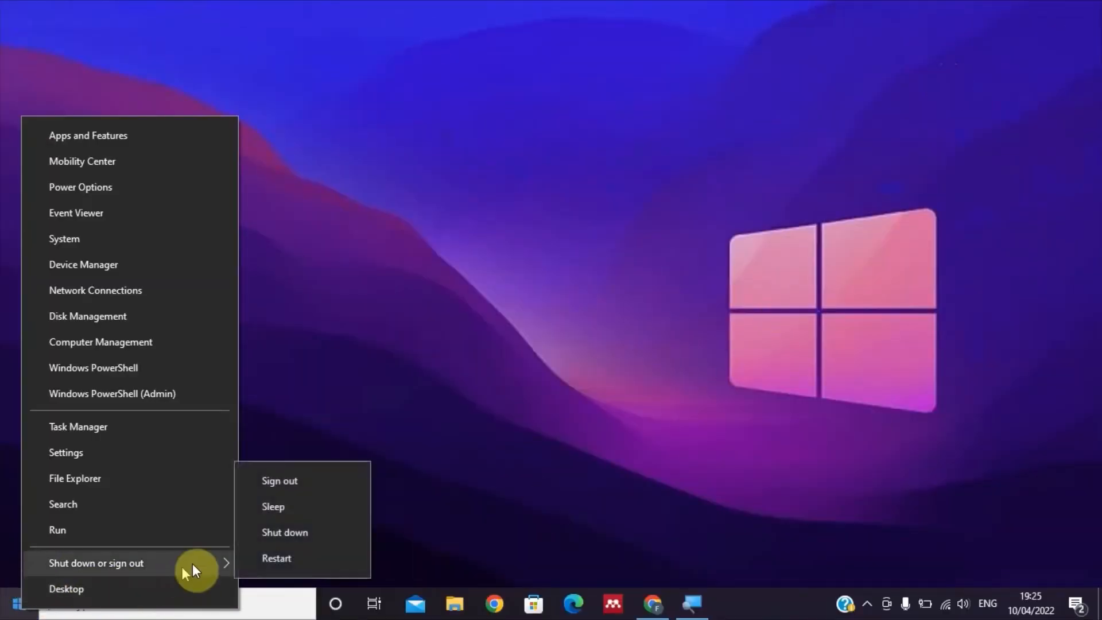
left_click(276, 558)
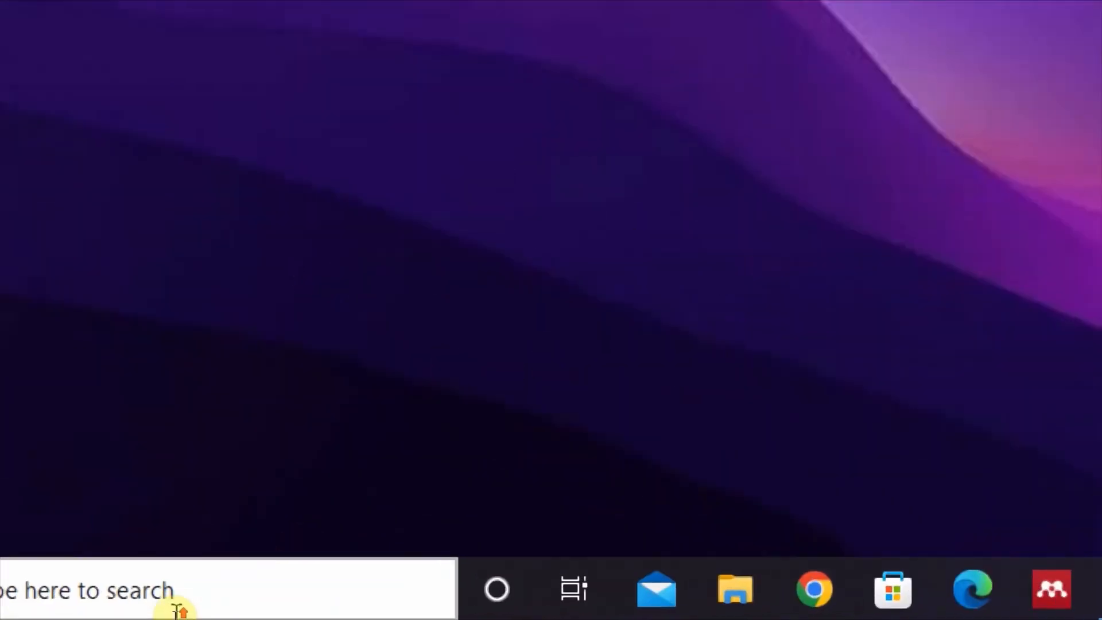
Search Windows for "device manager" and open Device Manager.
left_click(82, 597)
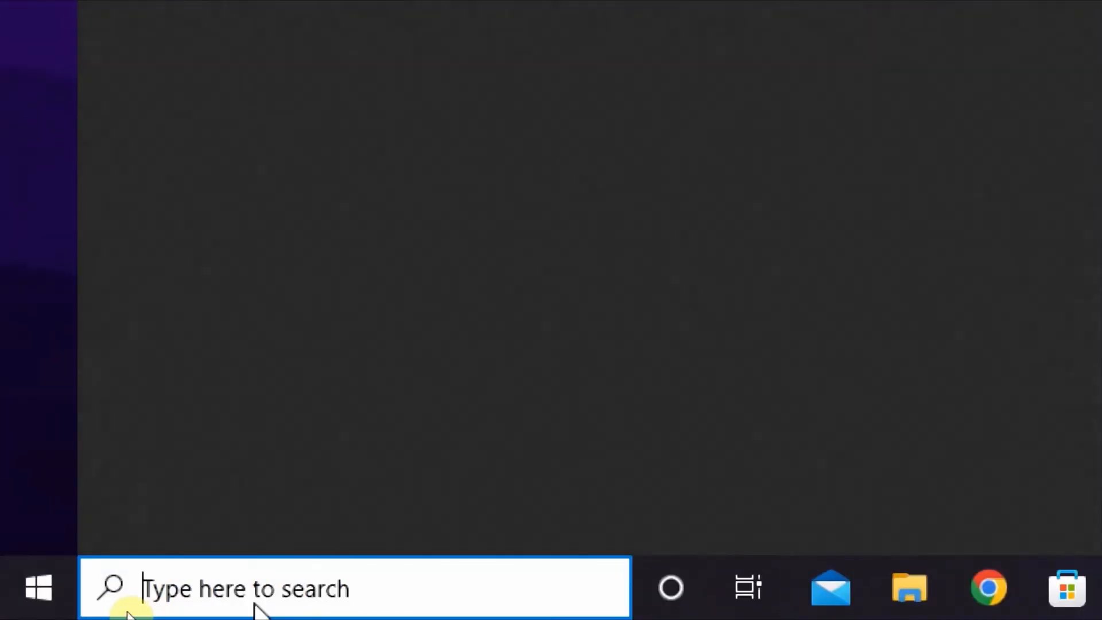
type("device")
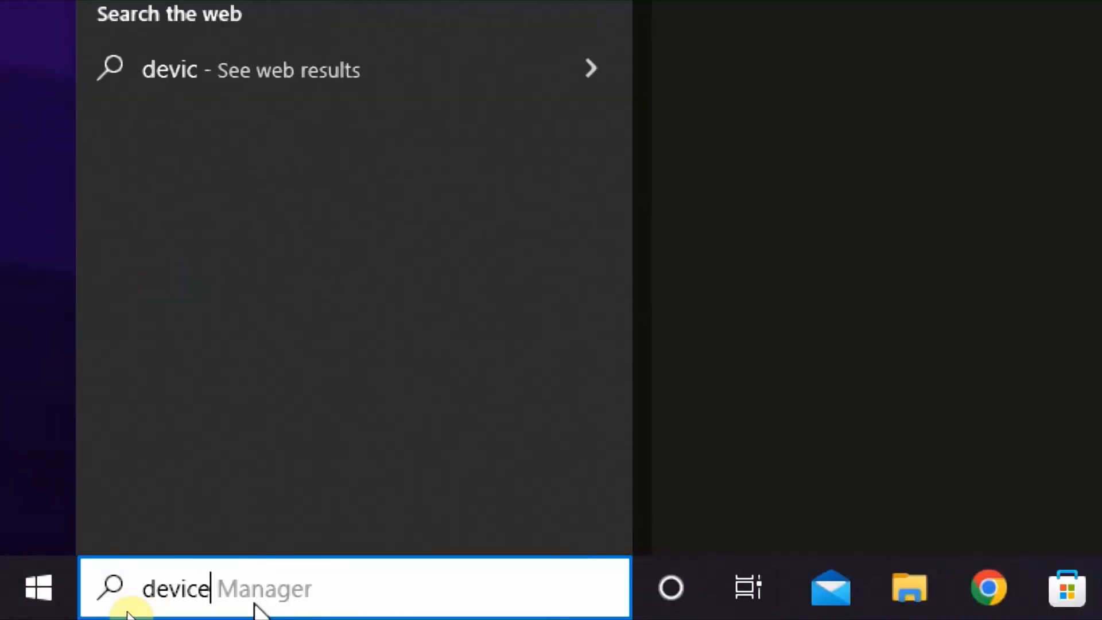
type(" manager")
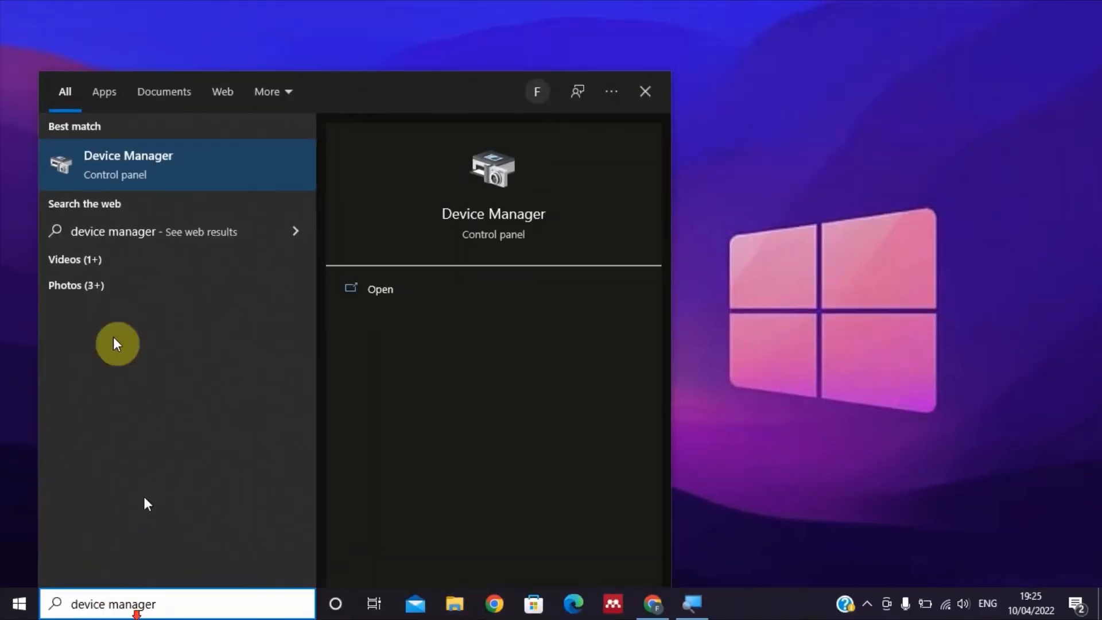
left_click(161, 156)
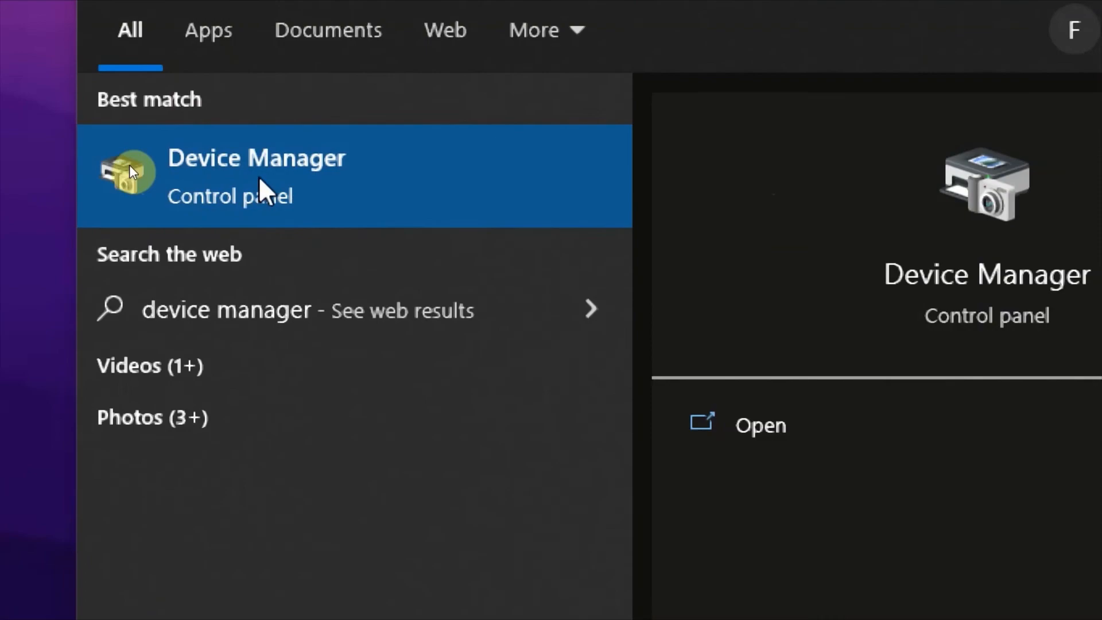
left_click(130, 166)
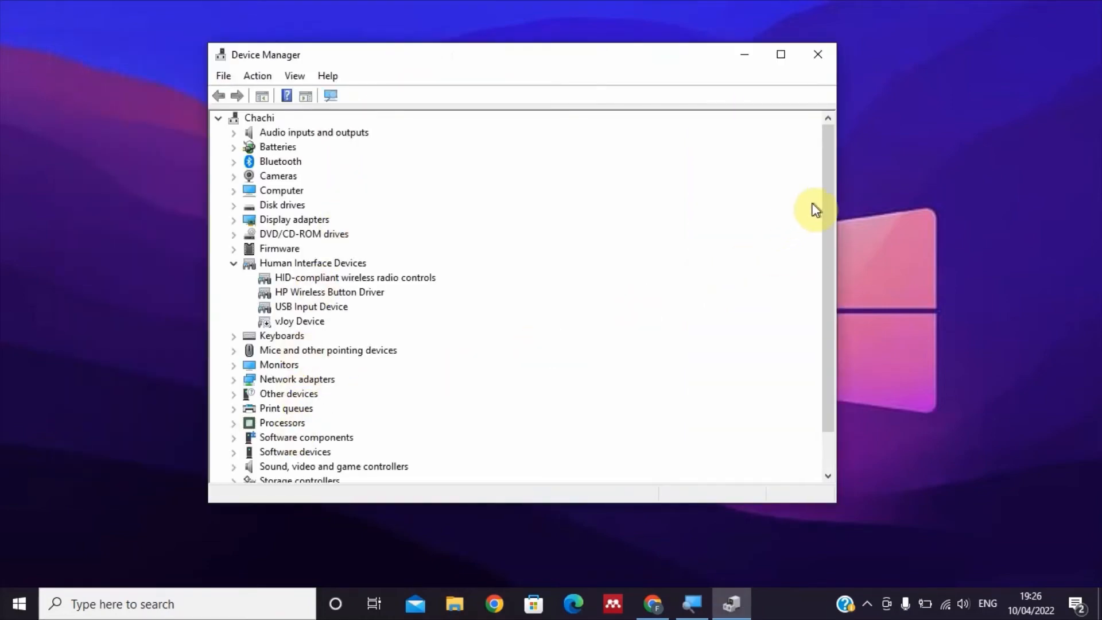
Expand the Sound, video and game controllers category and select the Realtek(R) Audio device.
left_click_drag(831, 207, 832, 313)
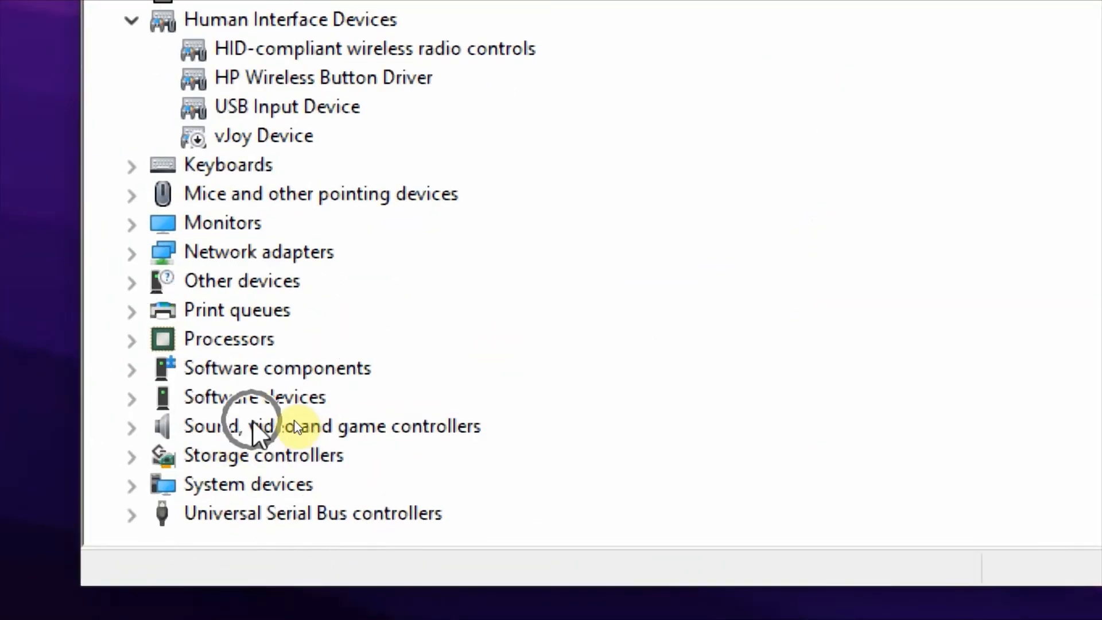
left_click(277, 423)
double_click(230, 427)
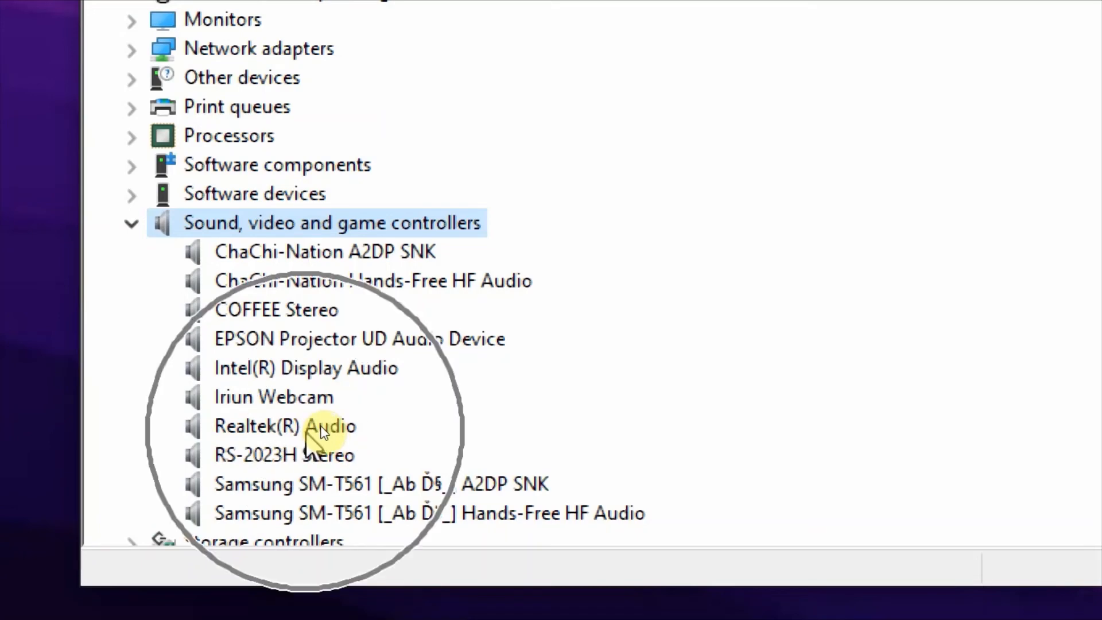
left_click(321, 430)
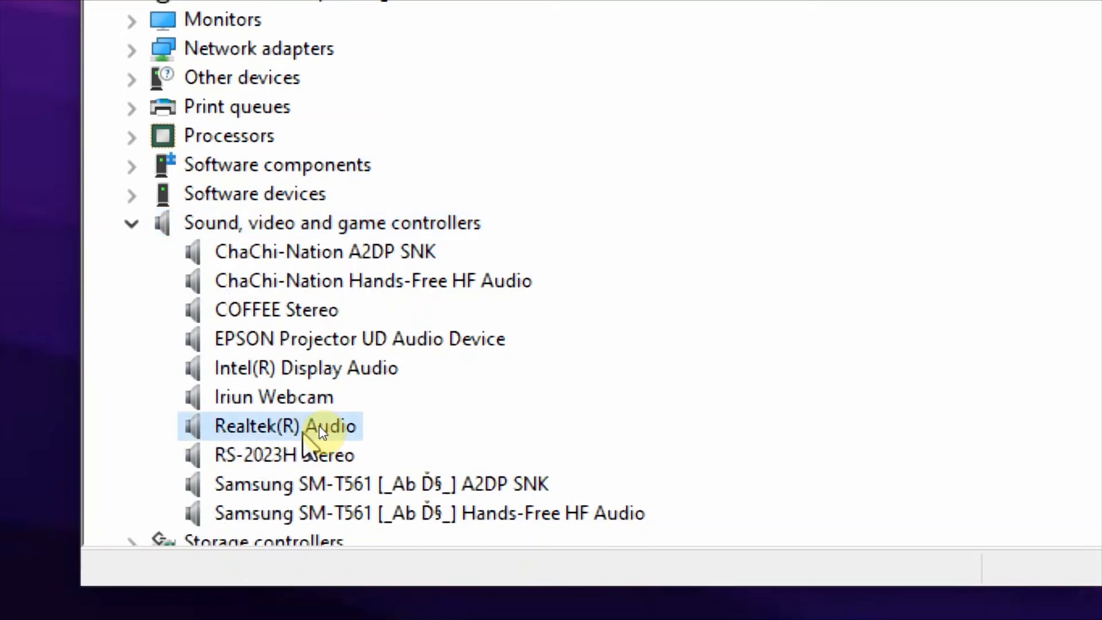
right_click(317, 429)
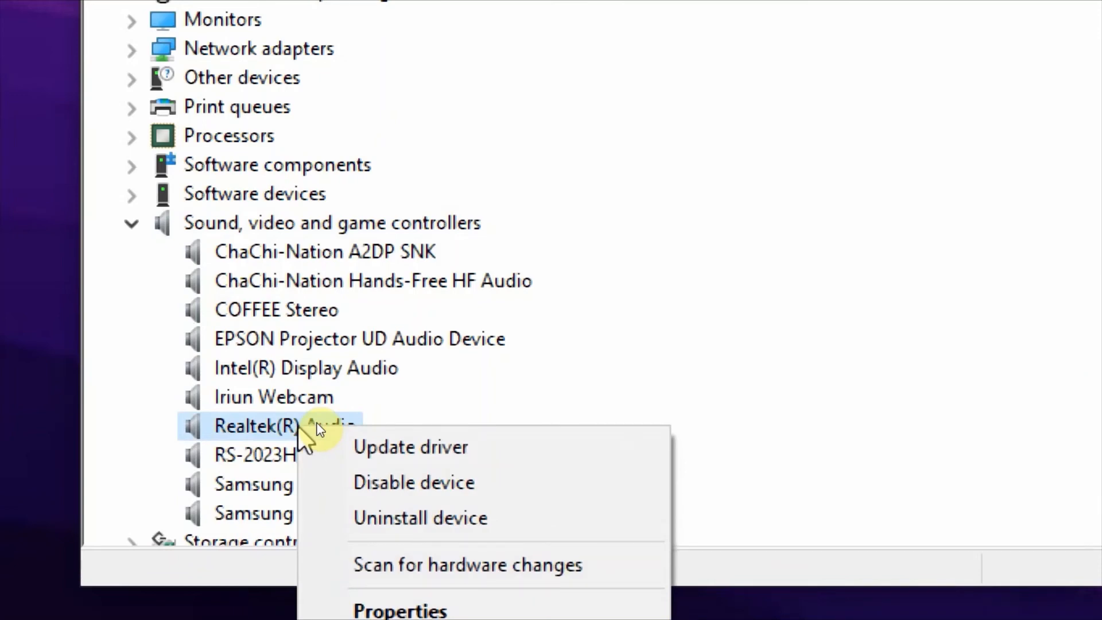
left_click(272, 427)
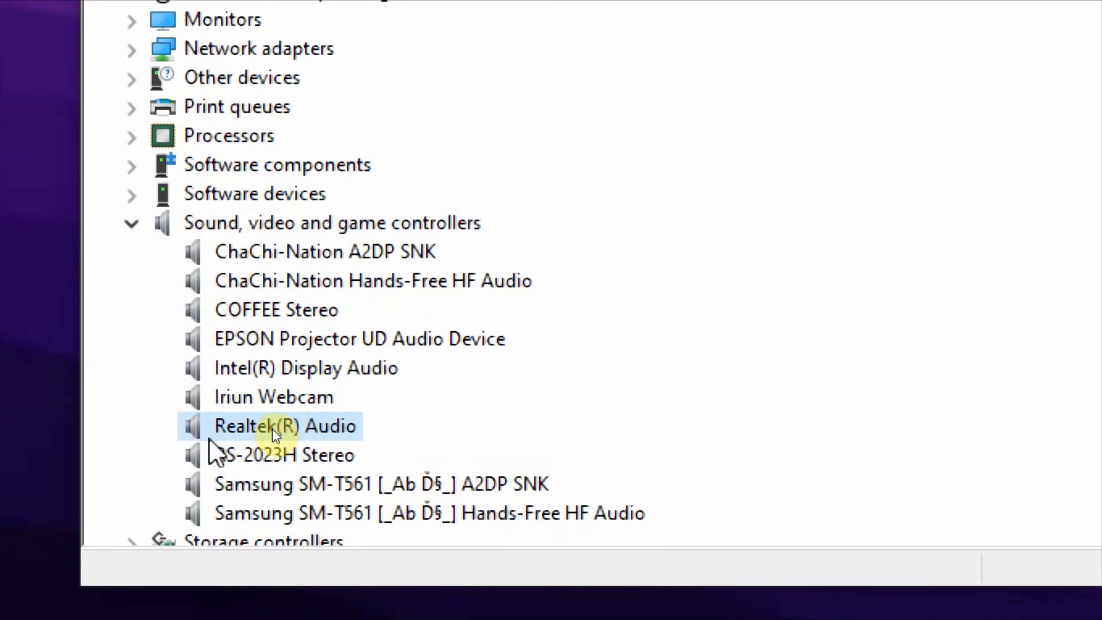
Update the Realtek(R) Audio driver using the automatic driver search, close the wizard, and agree to restart the computer.
right_click(251, 427)
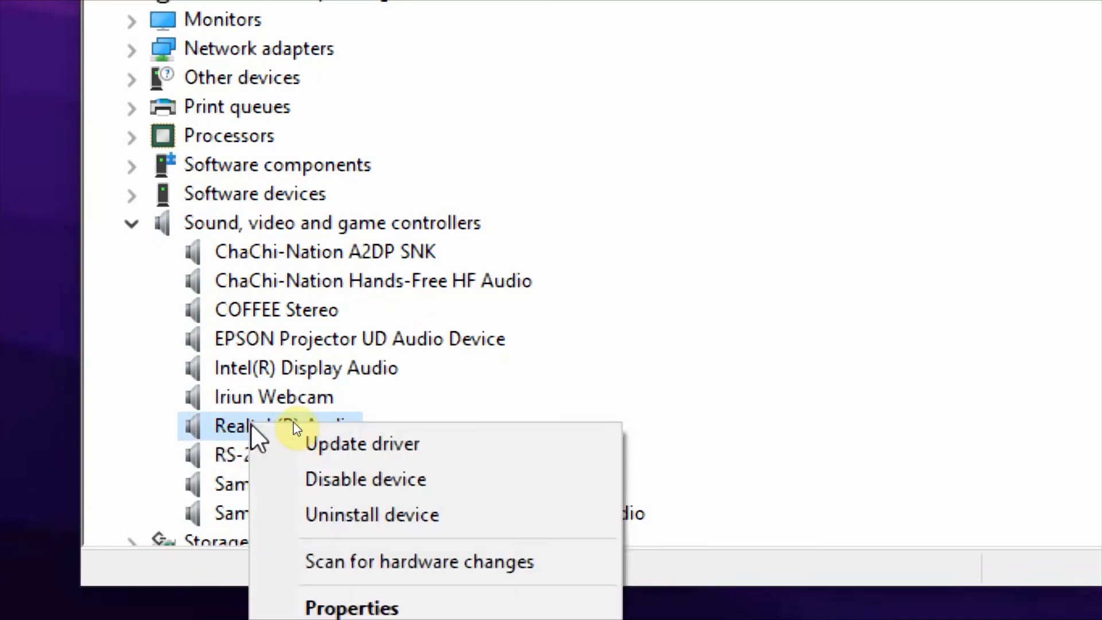
left_click(353, 446)
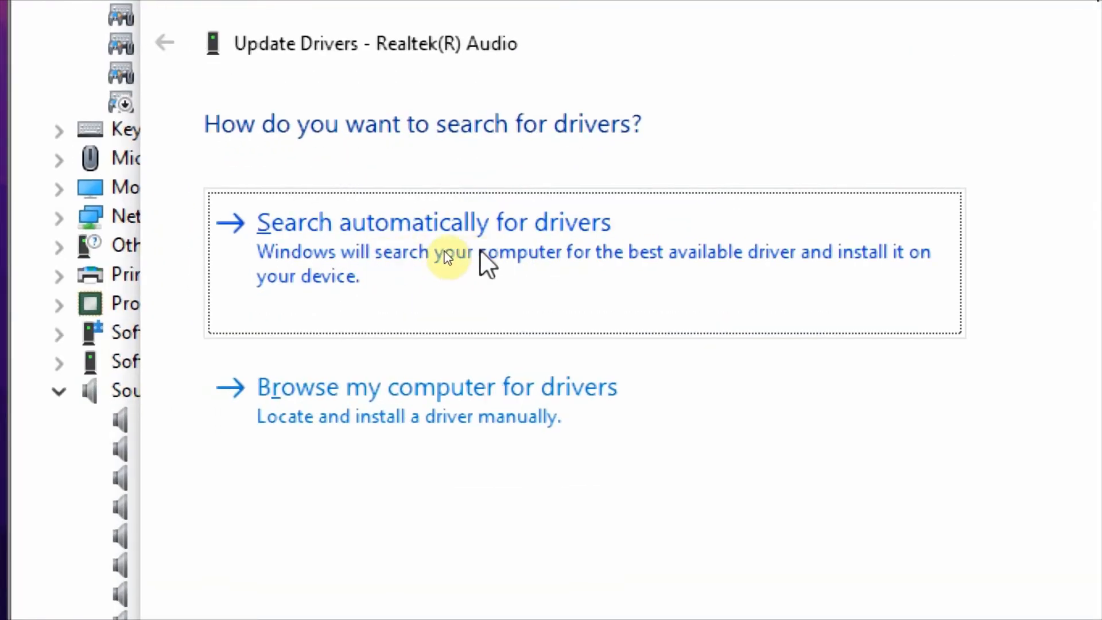
left_click(480, 253)
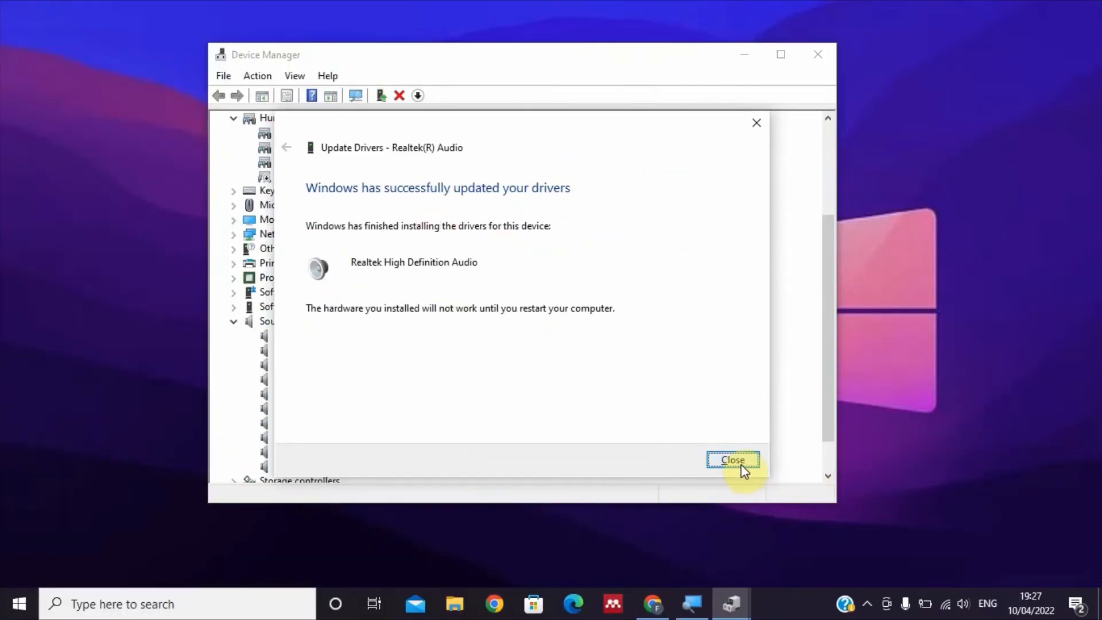
left_click(741, 465)
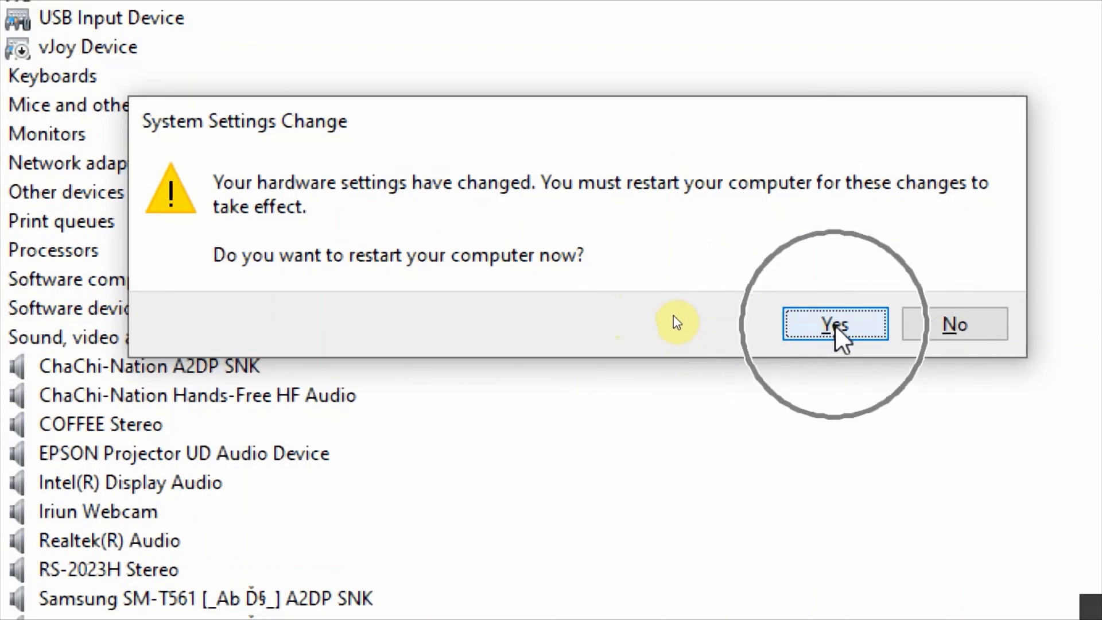
left_click(841, 324)
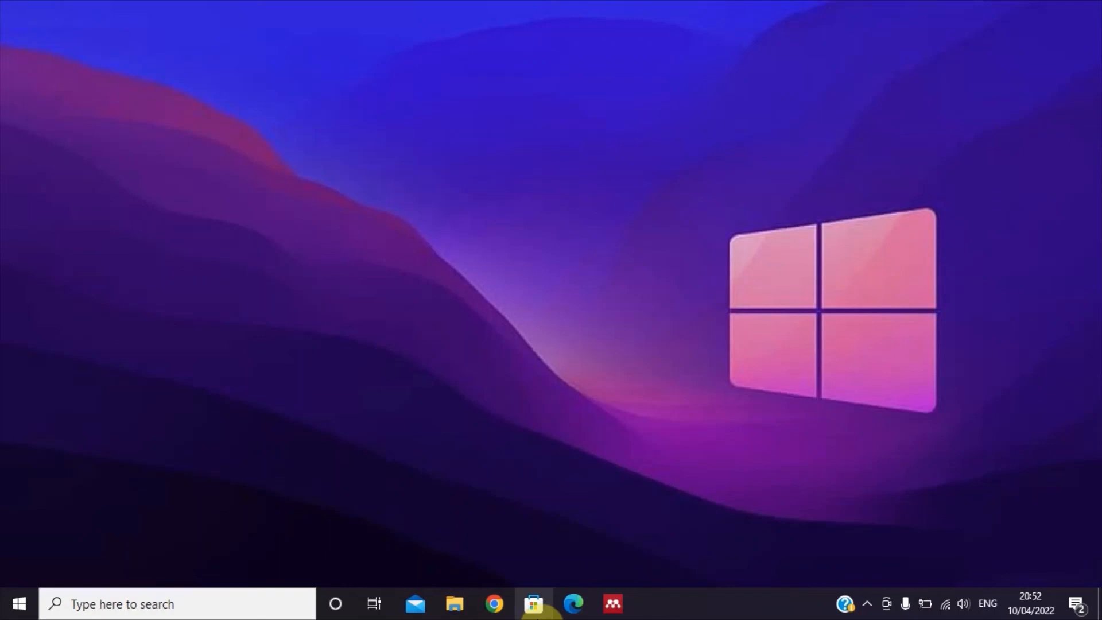
Switch to the Microsoft Store app.
left_click(538, 619)
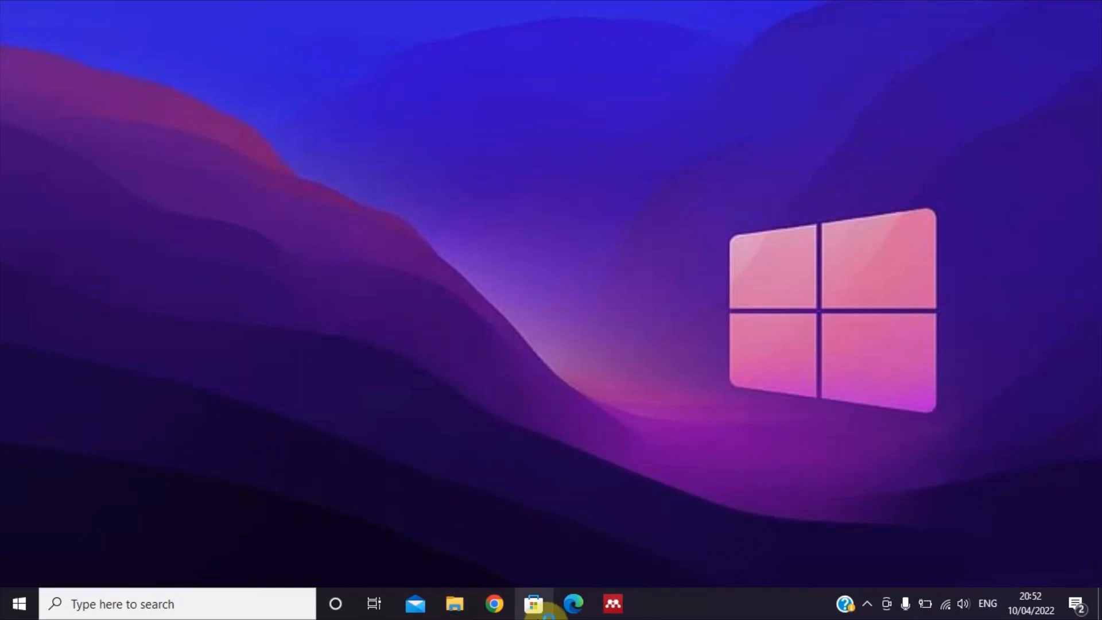